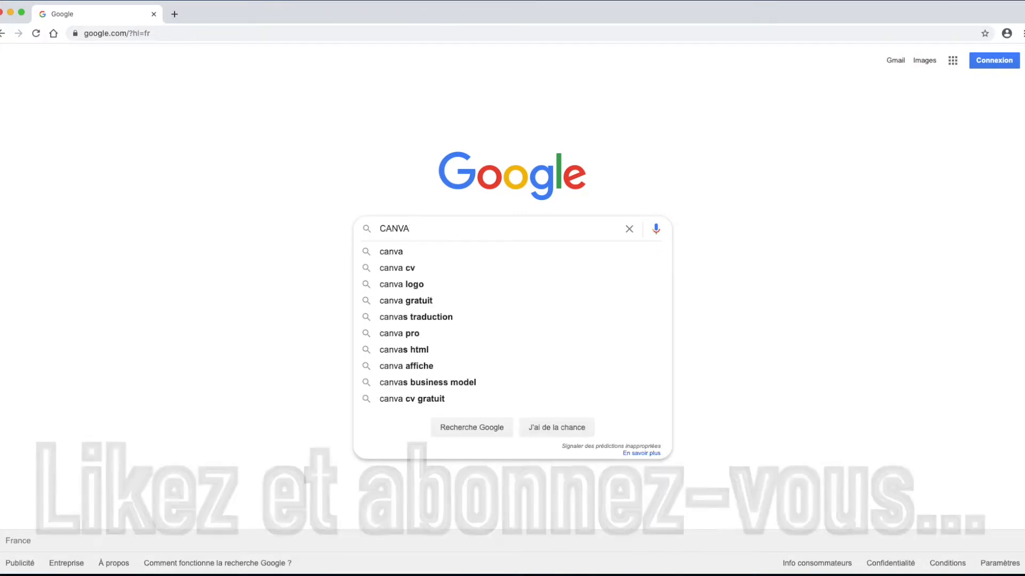
# - Open the Canva site from a web search for CANVA and start an e-mail sign-up
pyautogui.press('Return')
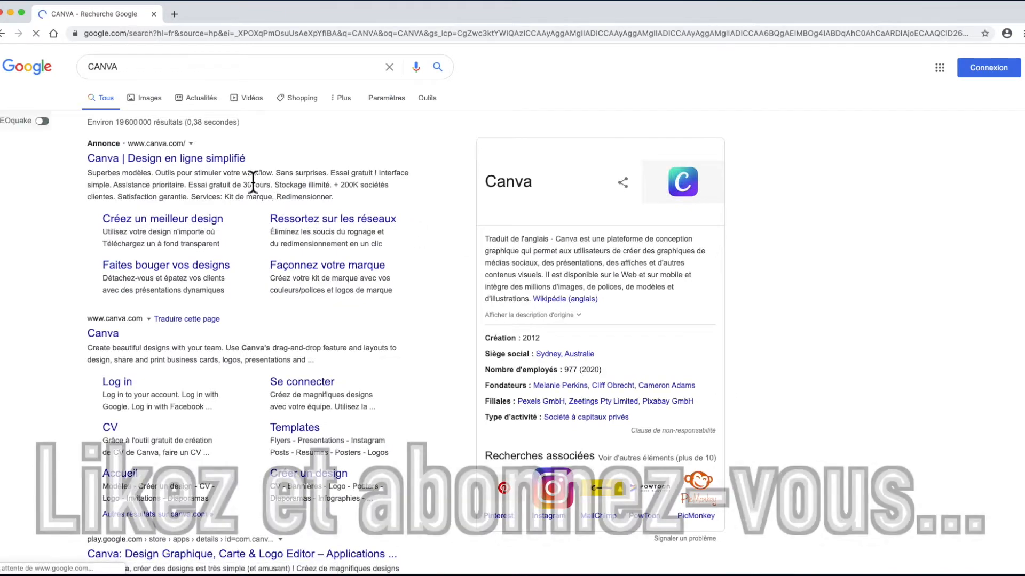
pyautogui.click(102, 336)
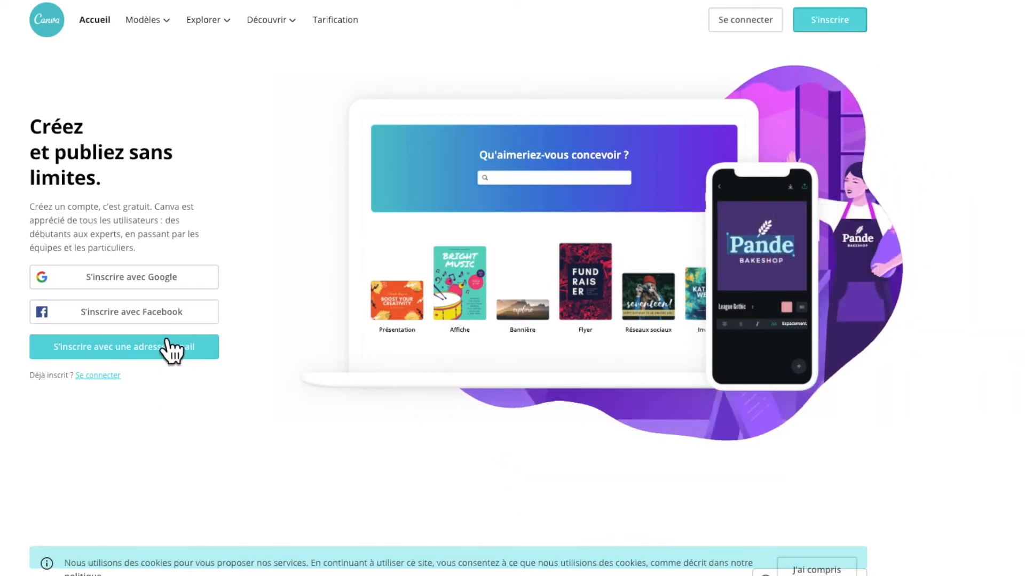
pyautogui.click(169, 345)
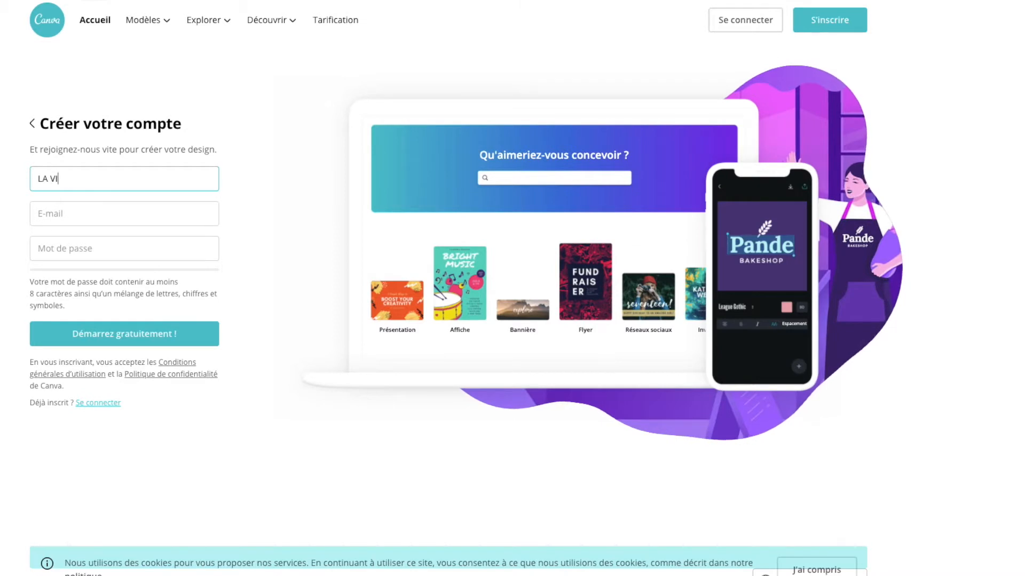
# - Create the account with the name LA VIE DES CHATS, the account e-mail address and the password
pyautogui.write('LA VIE DES CHATS')
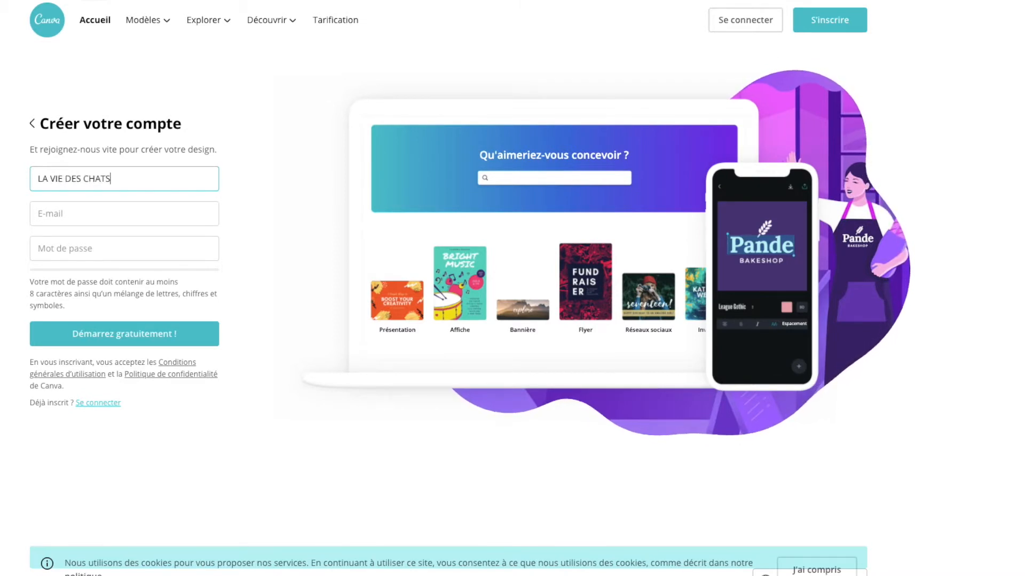
pyautogui.click(131, 214)
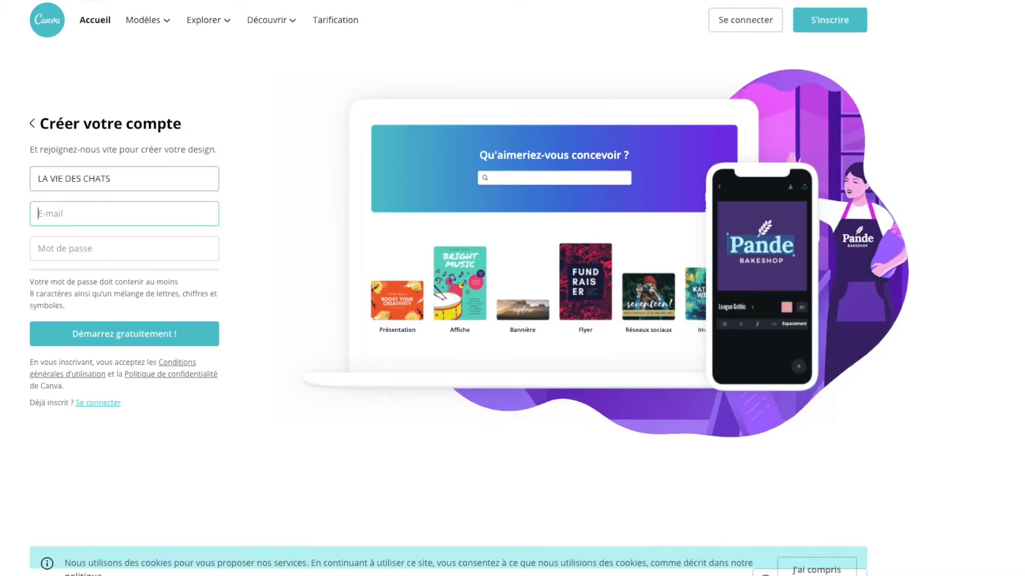
pyautogui.hotkey('ctrl', 'v')
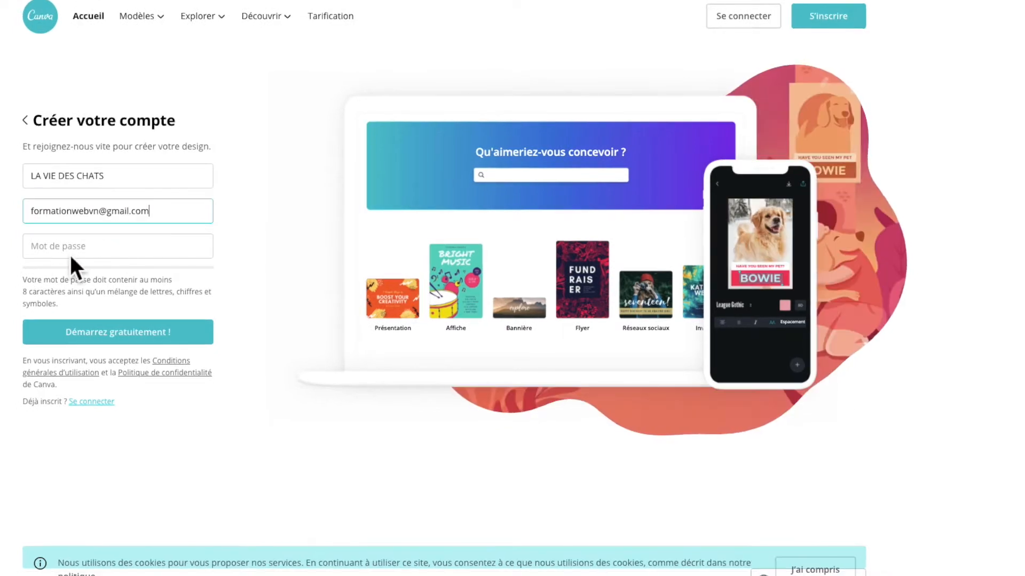
pyautogui.click(71, 251)
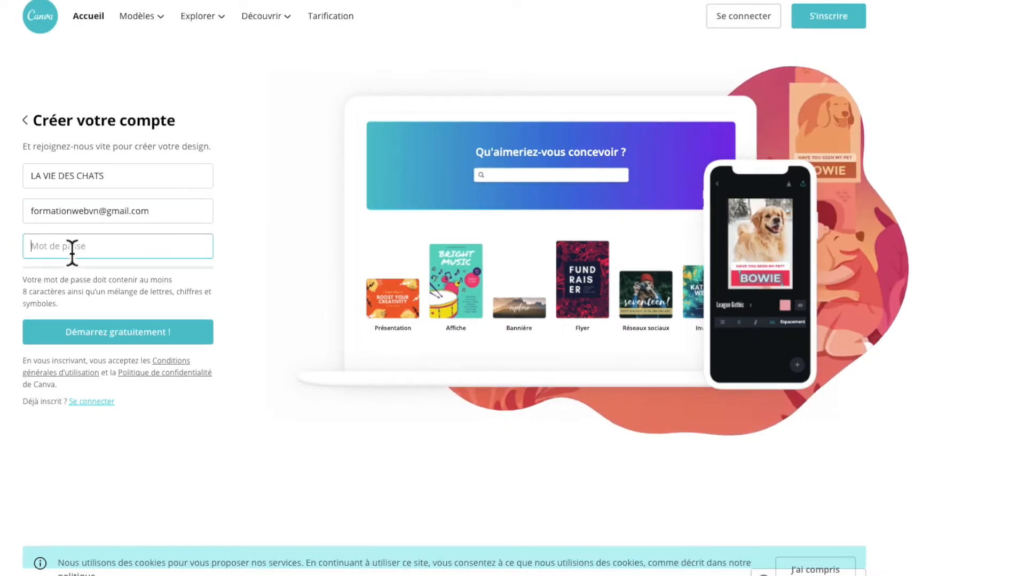
pyautogui.hotkey('ctrl', 'v')
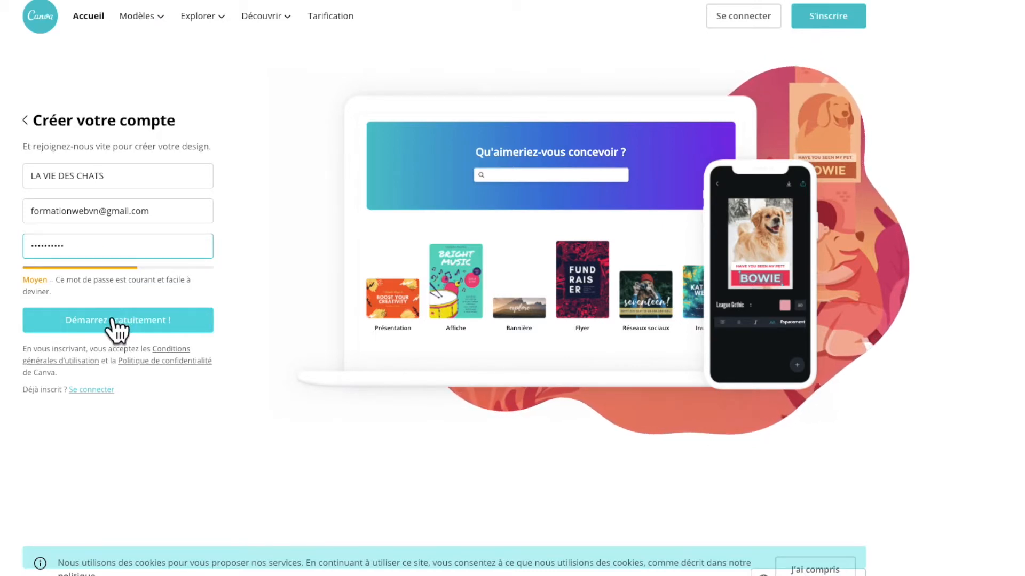
pyautogui.click(114, 324)
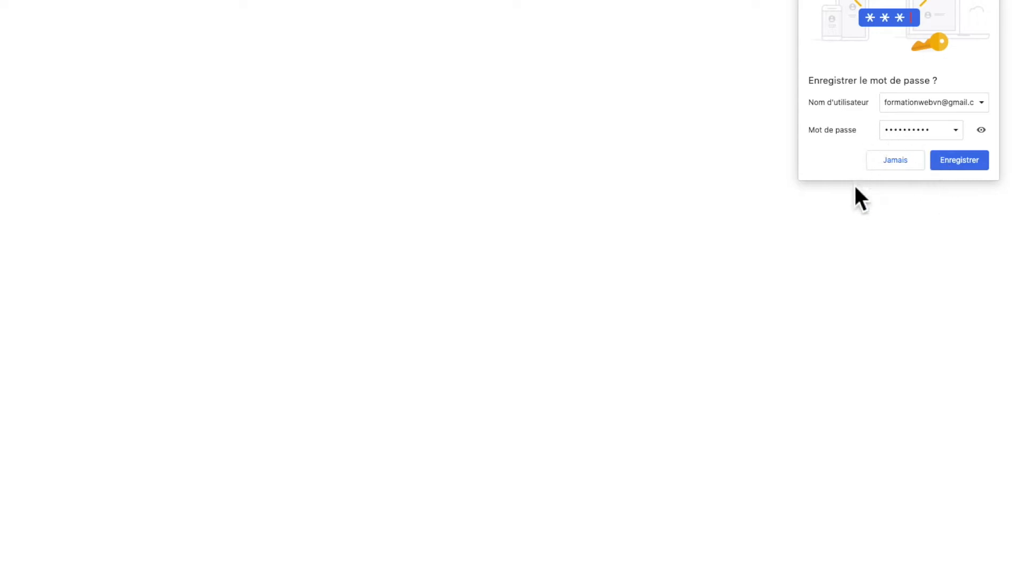
# - Decline the password-saving and Canva Pro trial offers, and choose Personnel as the intended usage
pyautogui.click(899, 160)
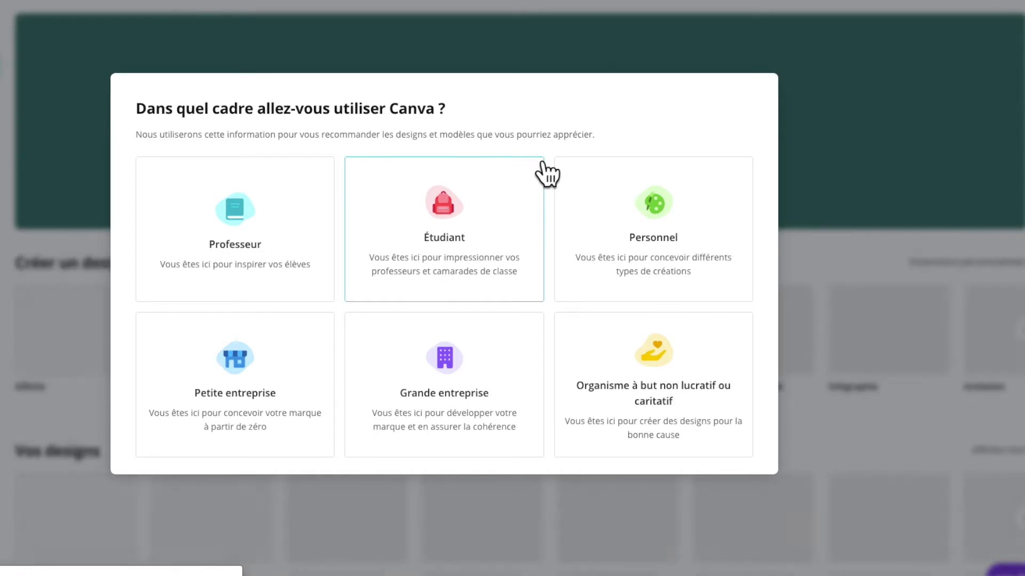
pyautogui.click(615, 215)
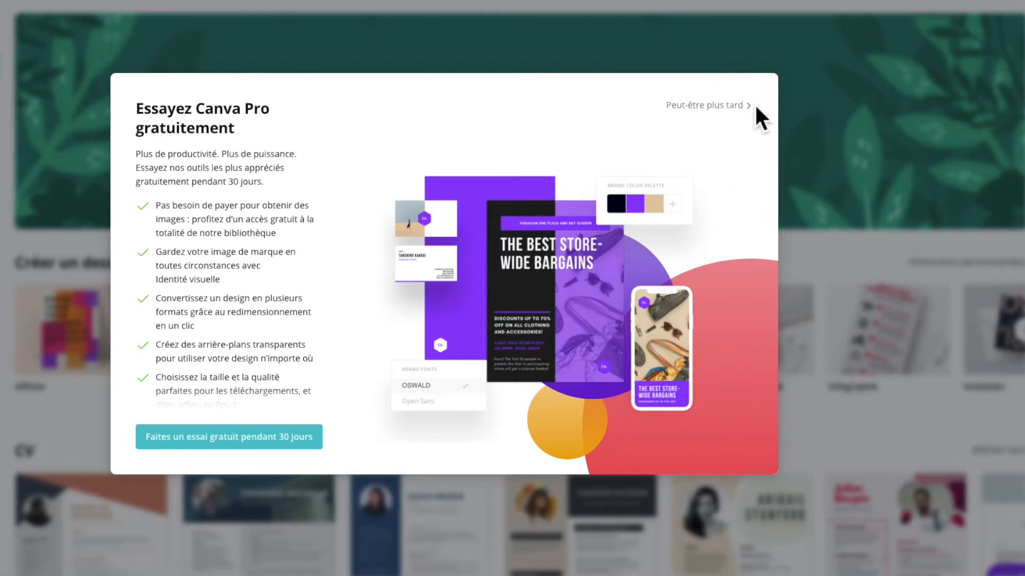
pyautogui.click(709, 107)
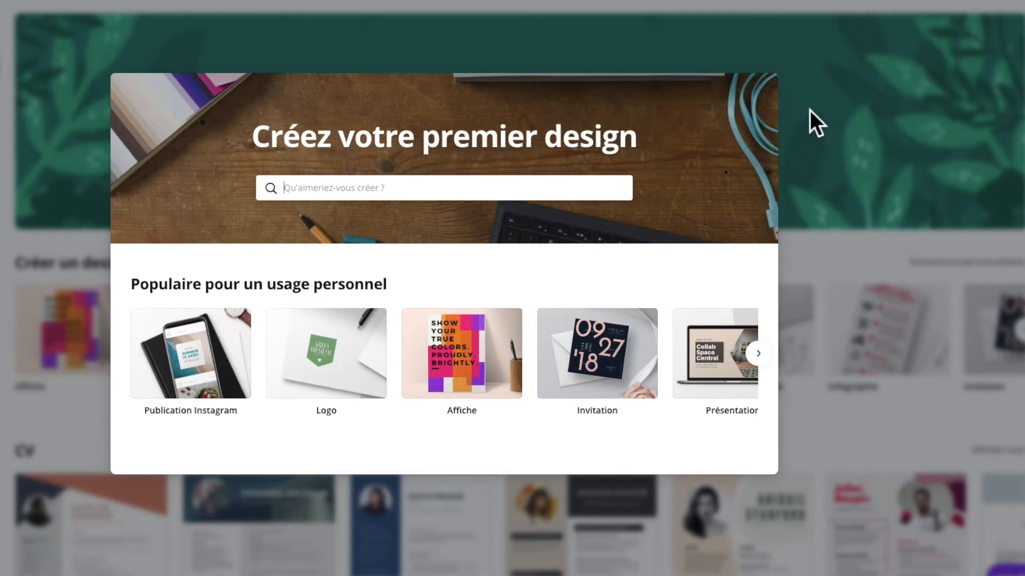
# - Search the design types for YOUTUBE and create a Vignette YouTube design
pyautogui.click(432, 199)
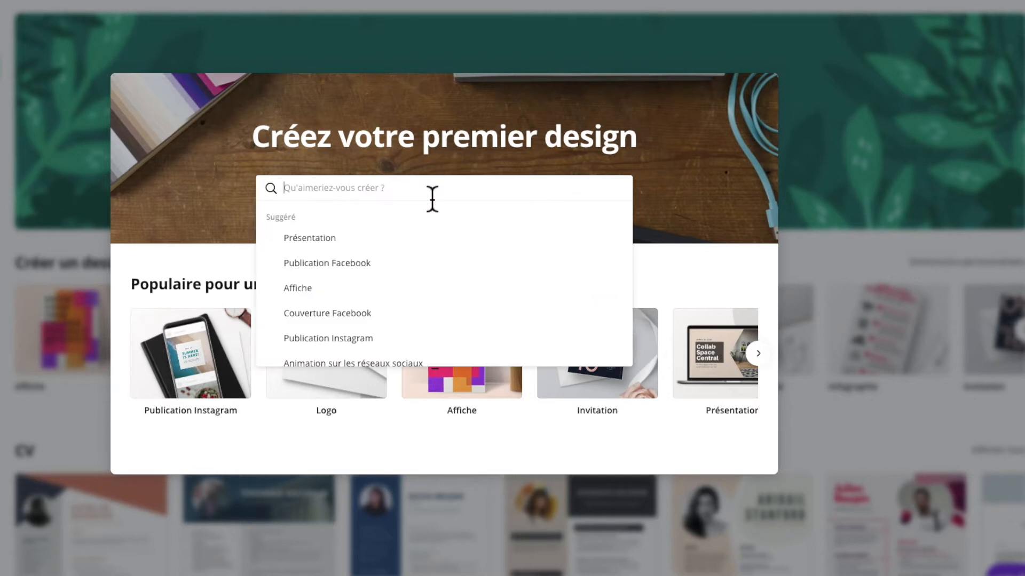
pyautogui.write('YOUT')
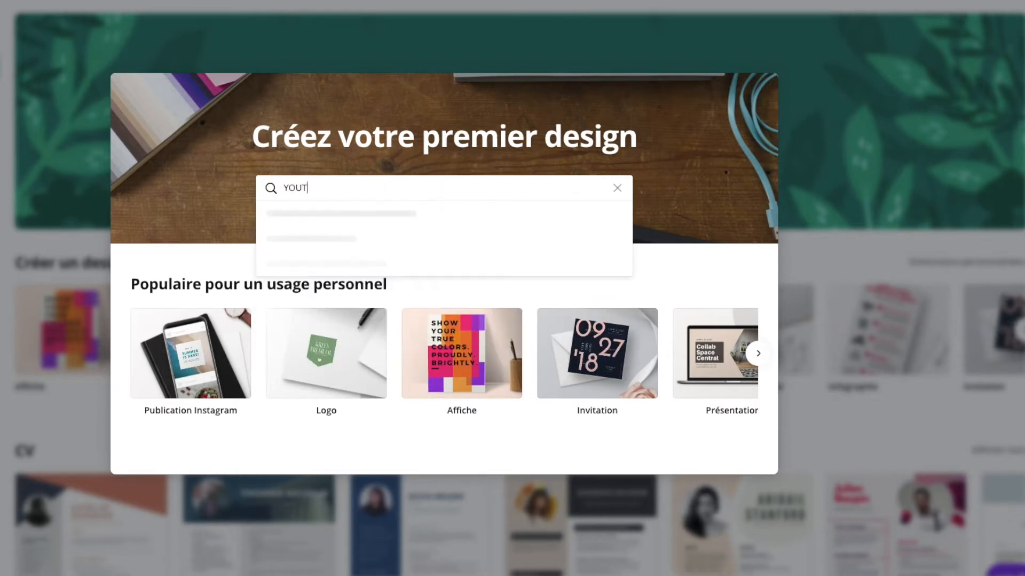
pyautogui.write('UBE')
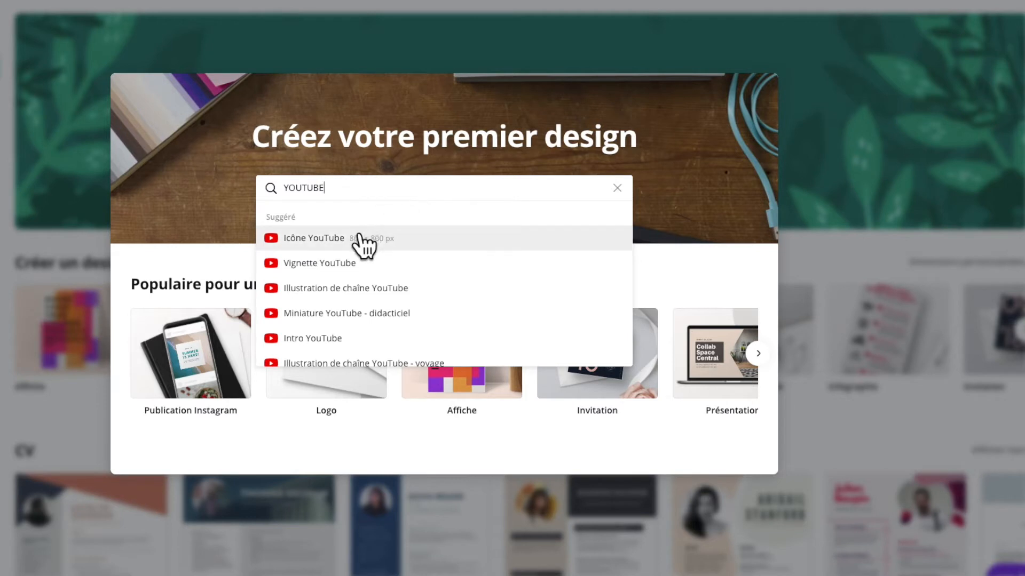
pyautogui.click(320, 263)
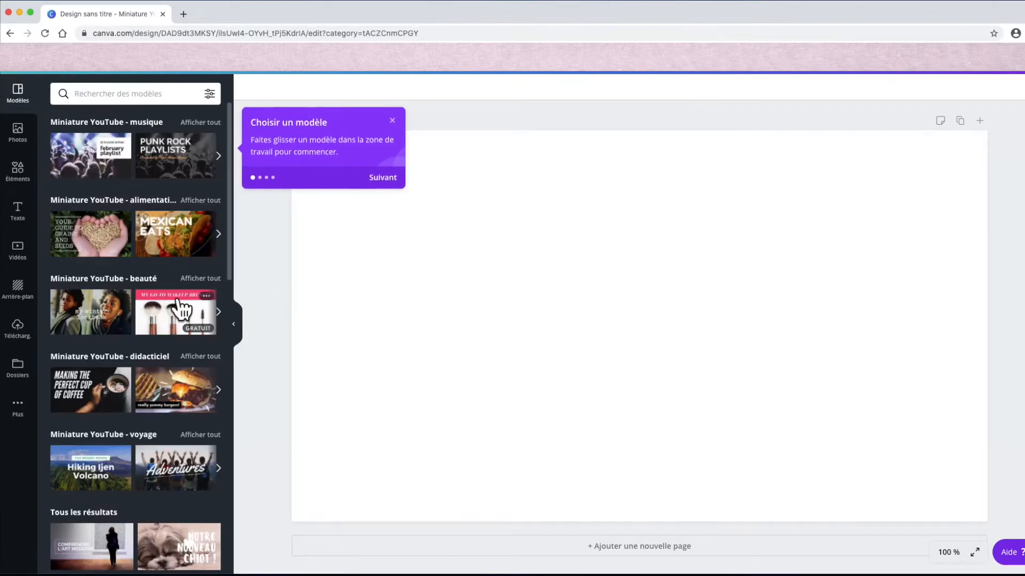
# - Browse the YouTube thumbnail templates and apply the VROUM VROUM gaming template to the blank page
pyautogui.scroll(-6, 180, 309)
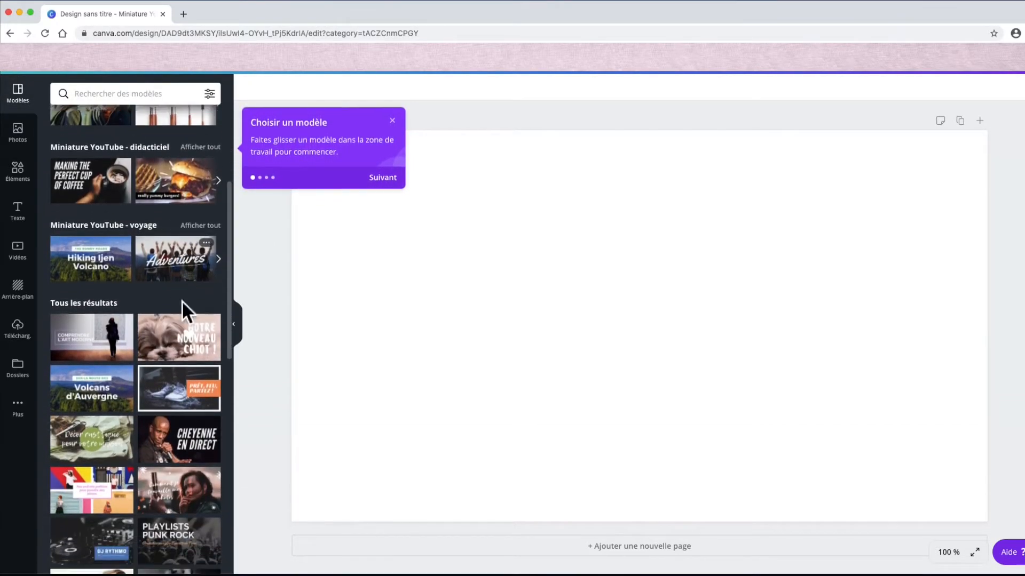
pyautogui.scroll(-3, 180, 309)
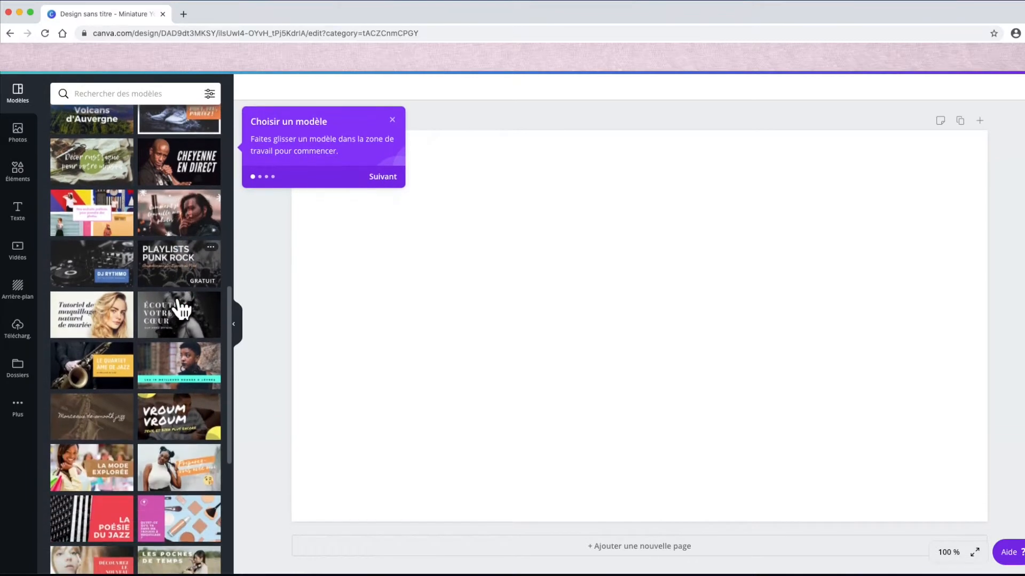
pyautogui.scroll(-2, 181, 309)
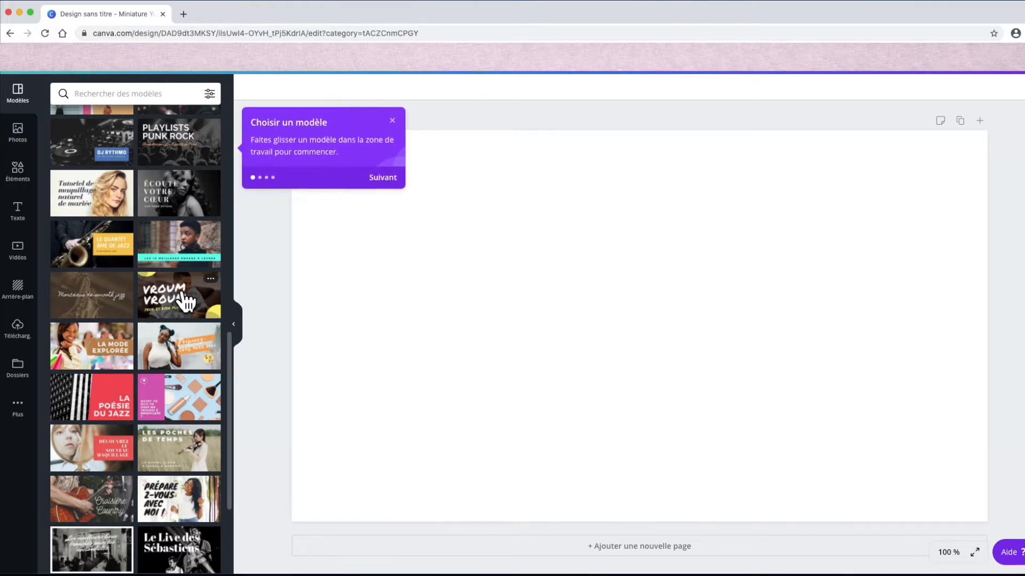
pyautogui.scroll(-1, 184, 302)
pyautogui.scroll(-3, 184, 302)
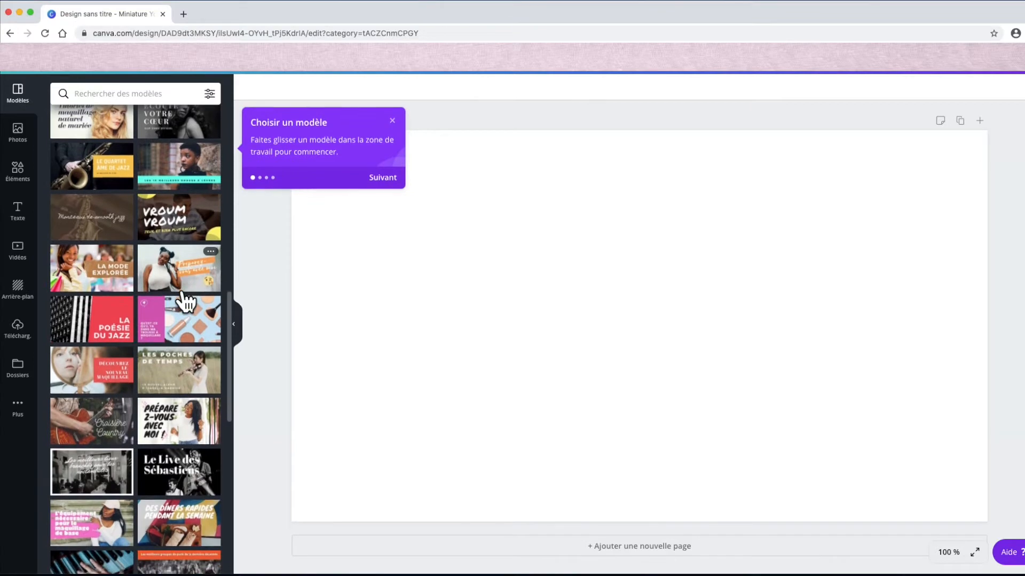
pyautogui.scroll(1, 184, 303)
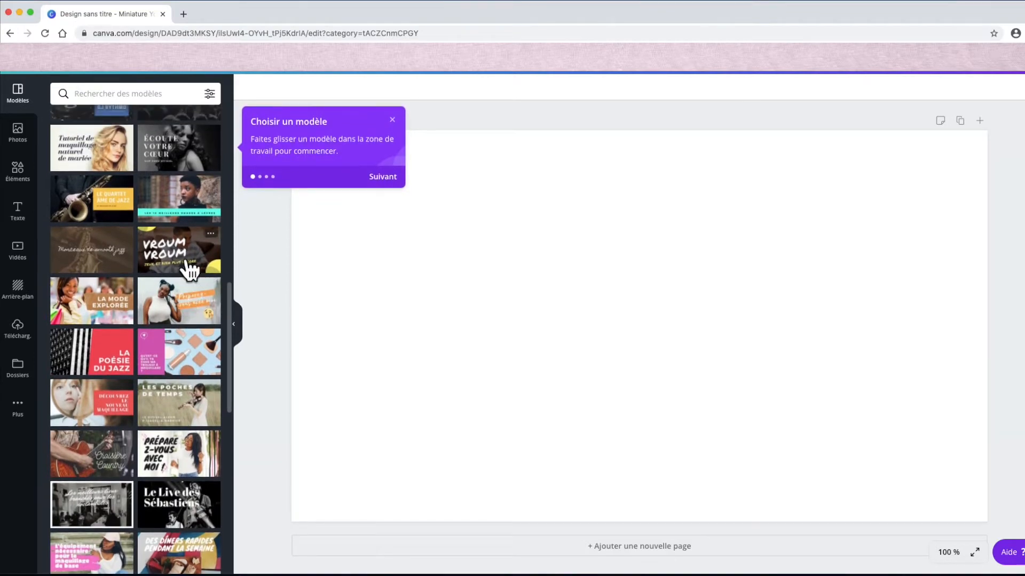
pyautogui.click(188, 265)
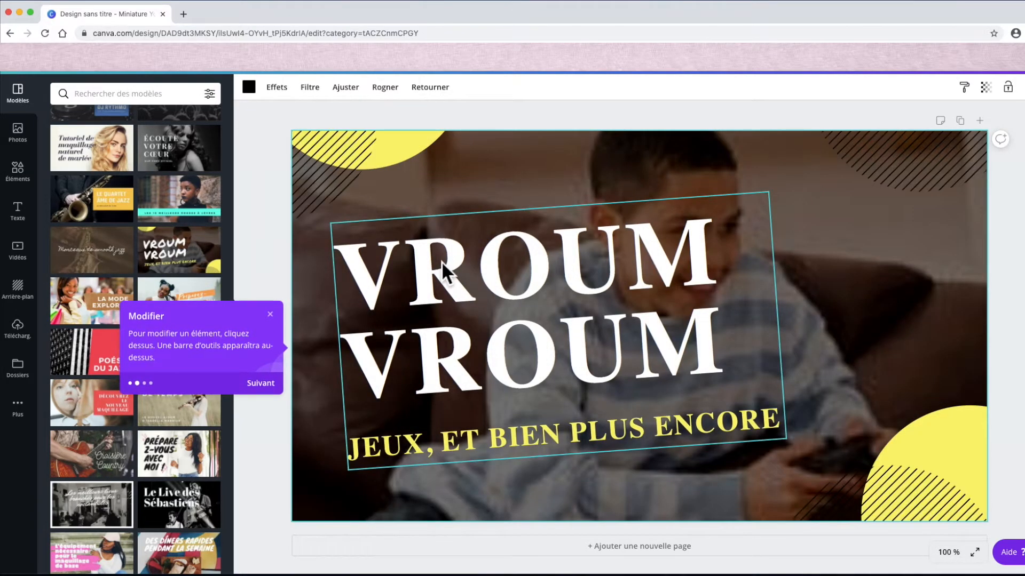
# - Replace both lines of the VROUM VROUM title with MIAOU MIAOU
pyautogui.click(441, 262)
pyautogui.doubleClick(441, 262)
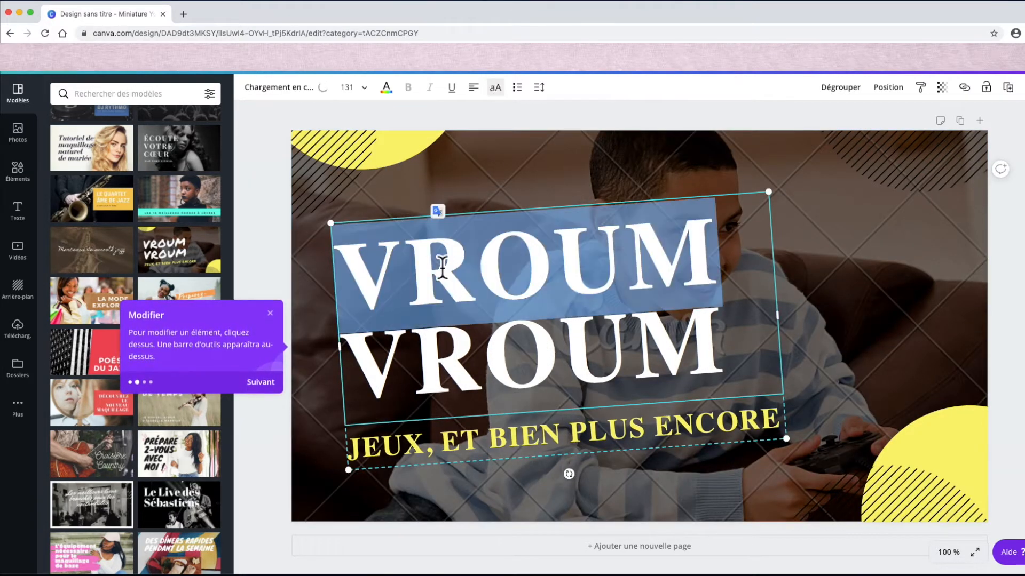
pyautogui.write('MI')
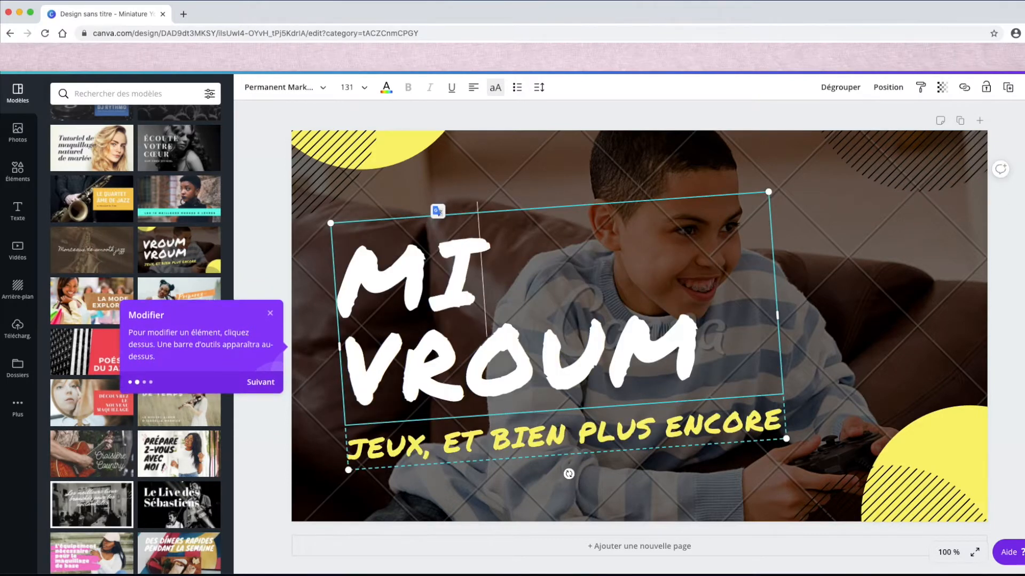
pyautogui.write('AOU')
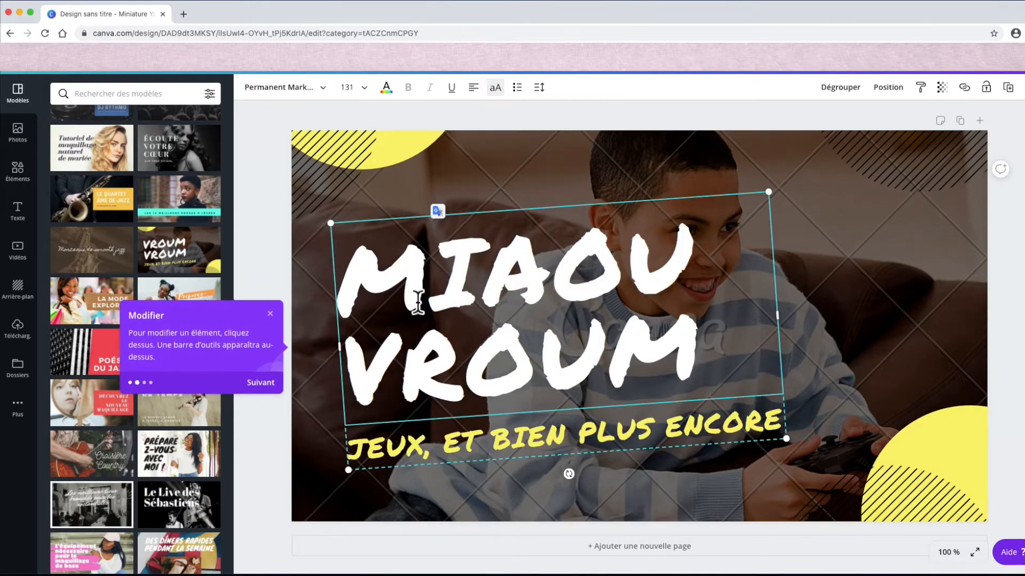
pyautogui.doubleClick(441, 352)
pyautogui.write('MIAO')
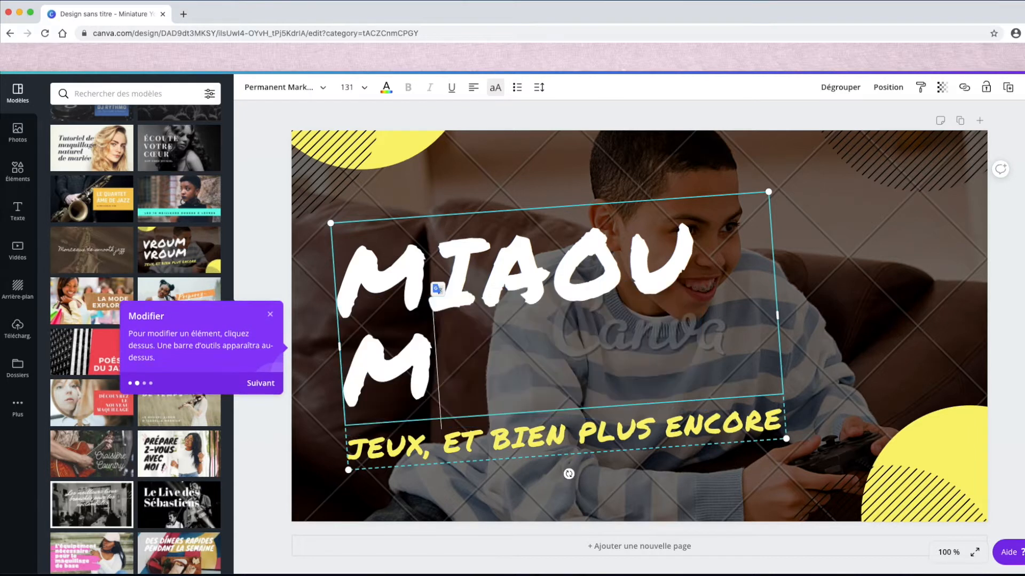
pyautogui.write('U')
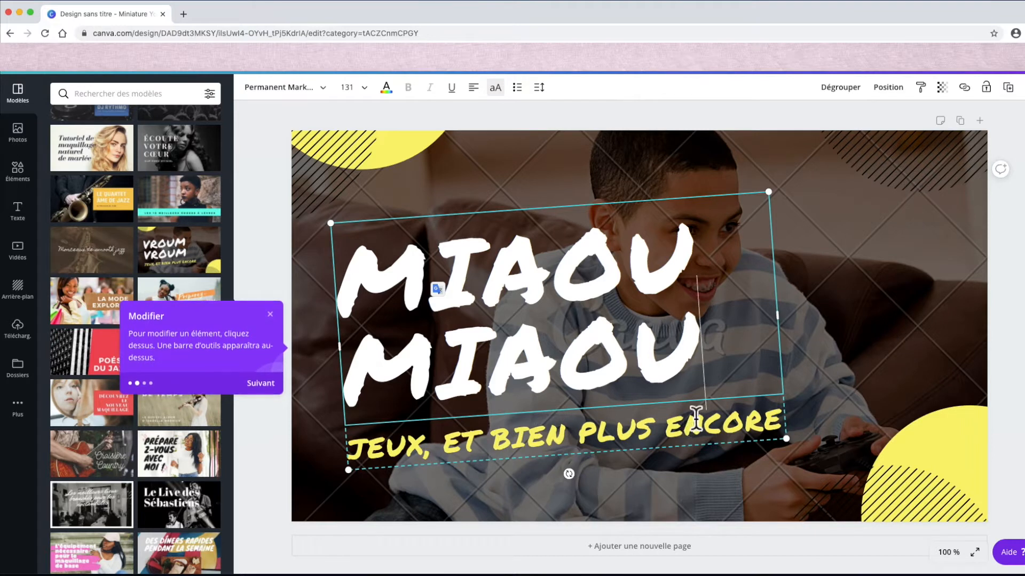
pyautogui.click(860, 250)
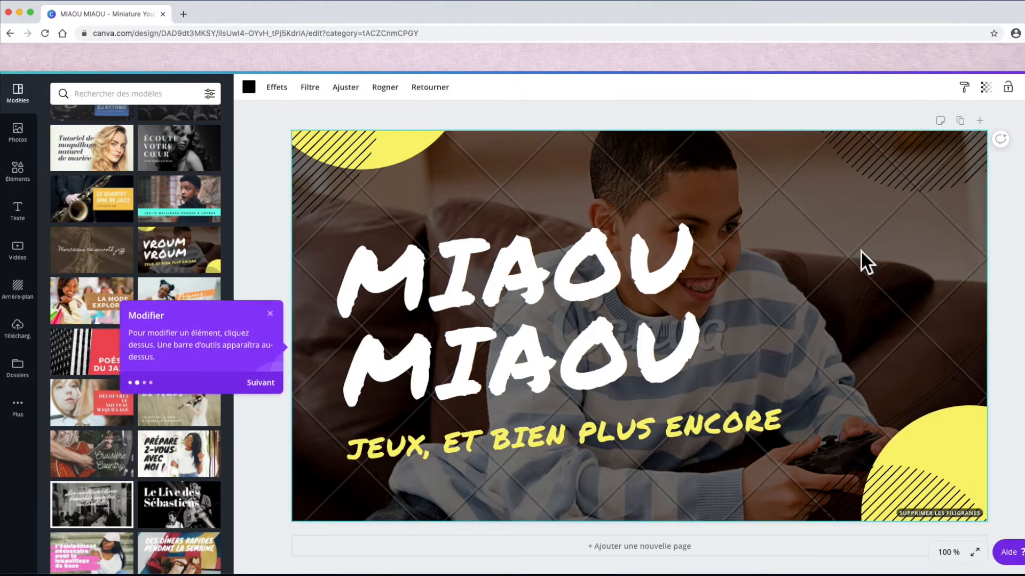
# - Dismiss the editing tip and move the title and subtitle group slightly left and down
pyautogui.click(574, 226)
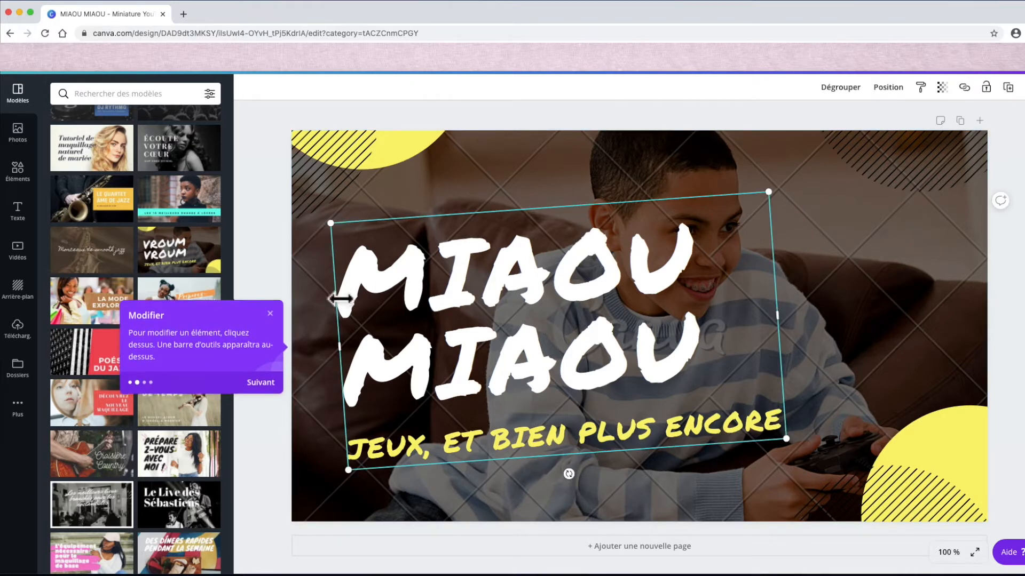
pyautogui.click(270, 314)
pyautogui.moveTo(404, 297); pyautogui.dragTo(391, 312)
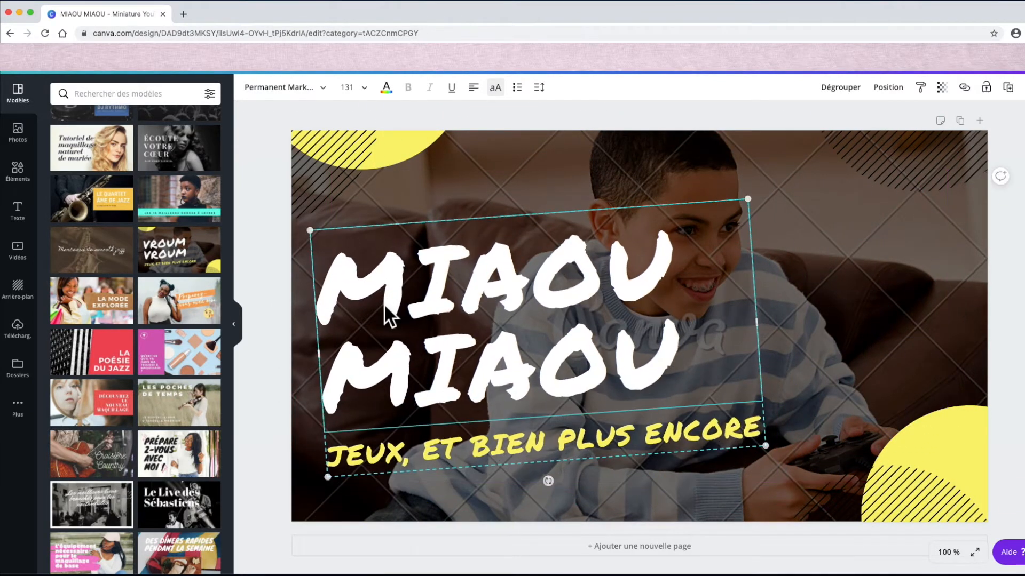
# - Reposition the decorations: upper-right hatched shape down, lower-right yellow circle left, upper-left yellow circle slightly right and down
pyautogui.click(896, 140)
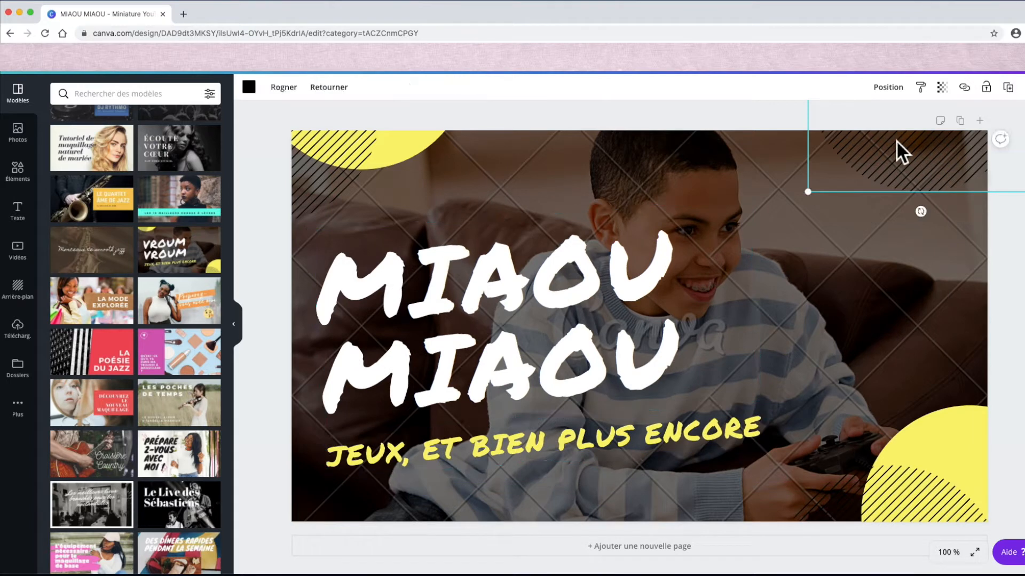
pyautogui.moveTo(895, 140); pyautogui.dragTo(902, 258)
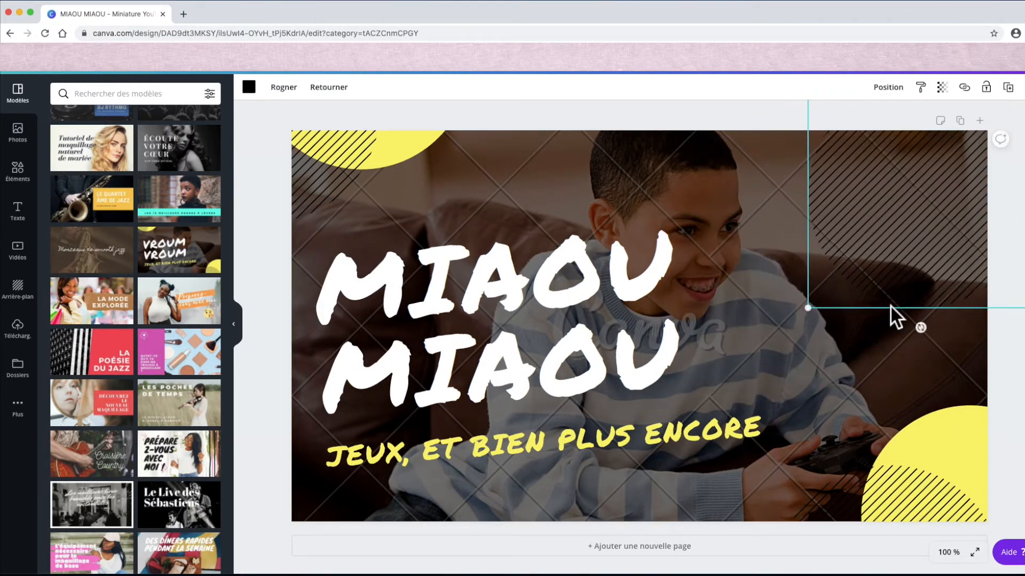
pyautogui.click(934, 468)
pyautogui.moveTo(934, 468); pyautogui.dragTo(851, 469)
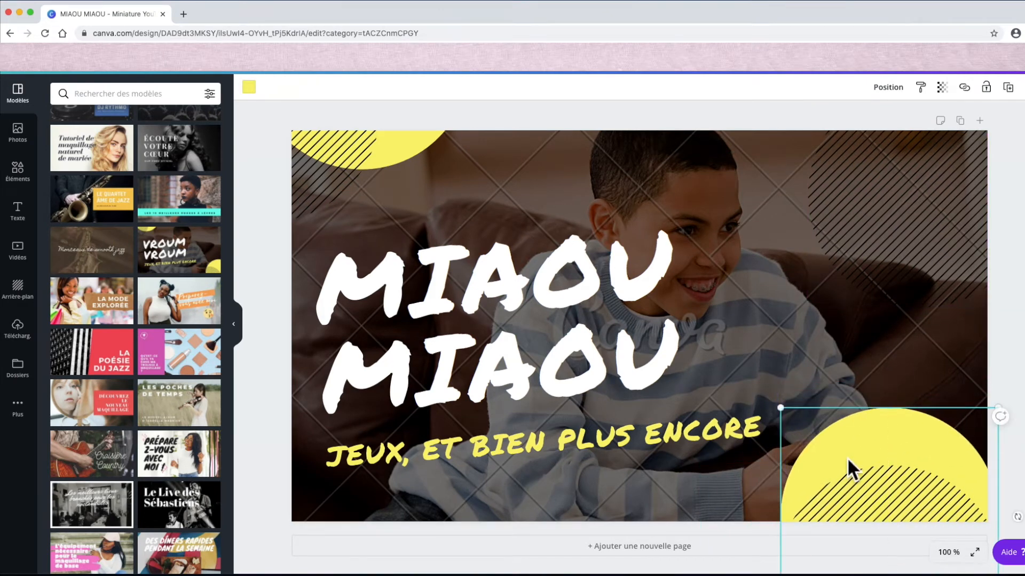
pyautogui.moveTo(437, 142); pyautogui.dragTo(453, 158)
# - Delete the background photo of the boy from the thumbnail
pyautogui.click(551, 173)
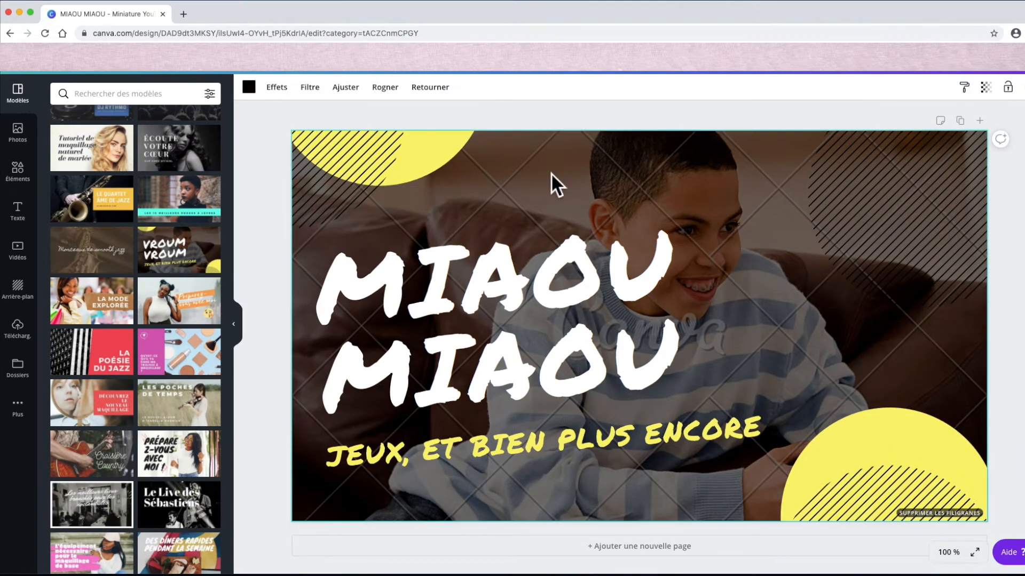
pyautogui.press('Delete')
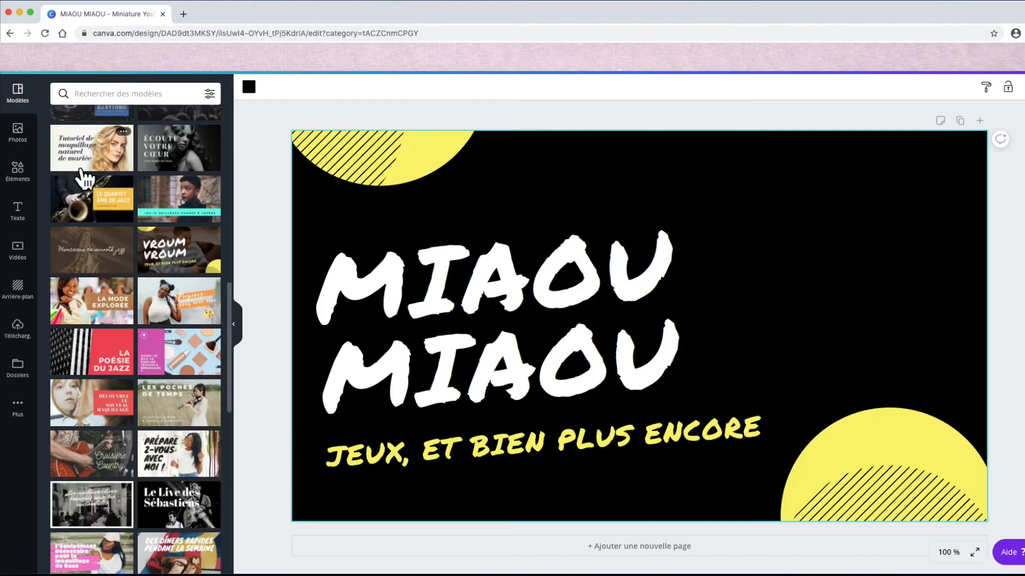
# - Try the turquoise-banner, VROUM VROUM and orange-banner templates on the thumbnail, then browse further templates
pyautogui.click(177, 201)
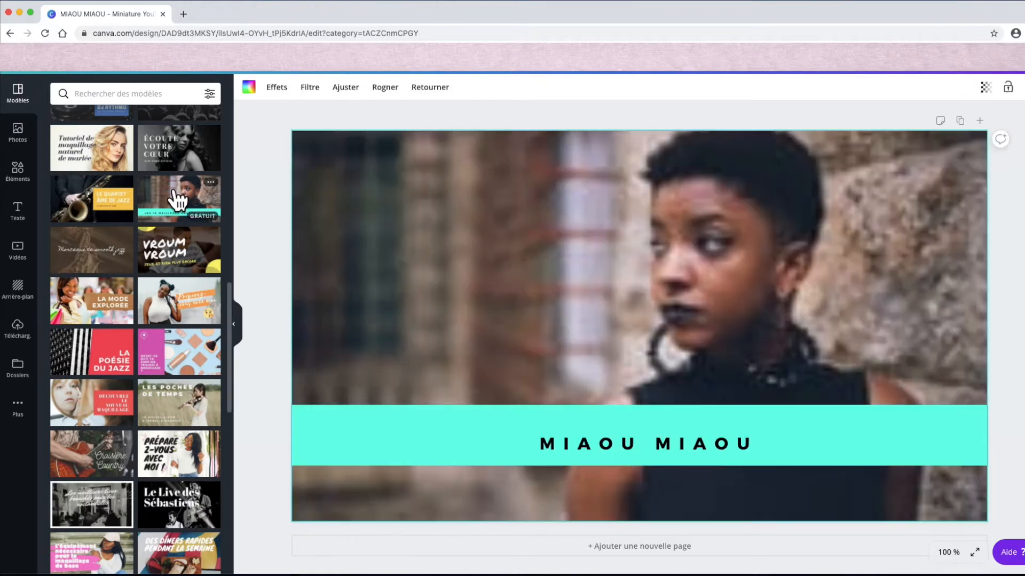
pyautogui.click(173, 264)
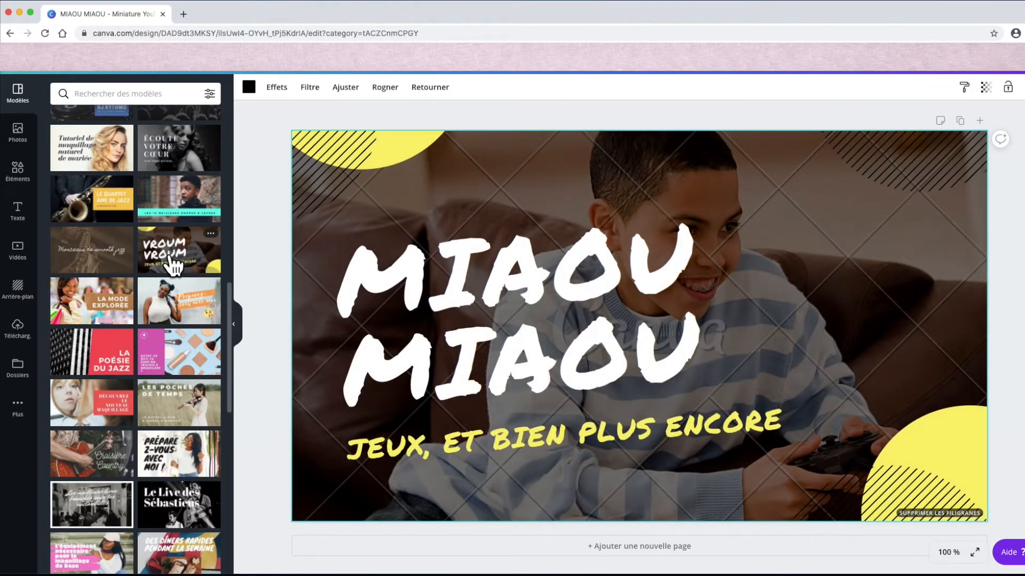
pyautogui.click(171, 300)
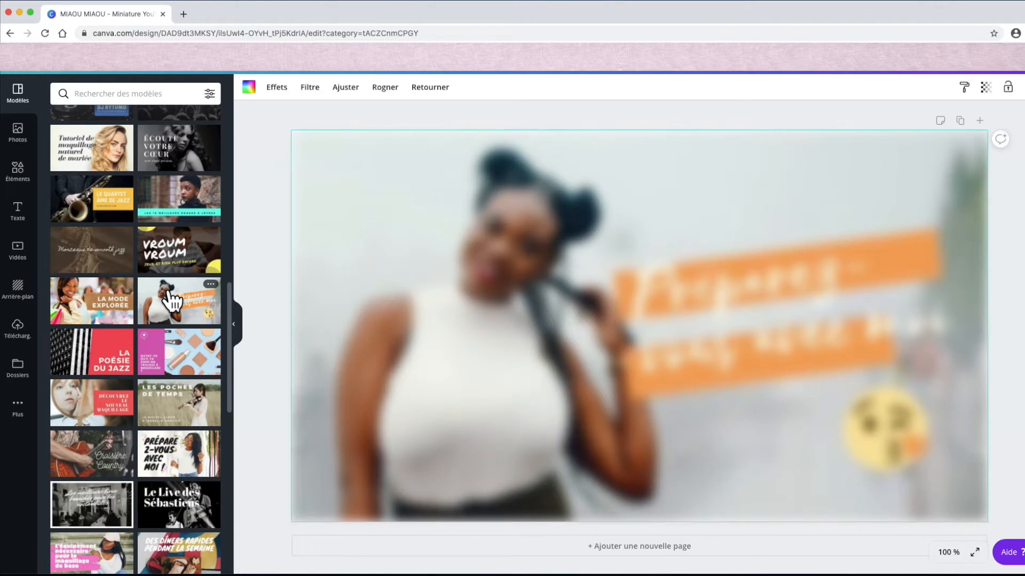
pyautogui.scroll(-1, 167, 293)
pyautogui.scroll(-6, 172, 302)
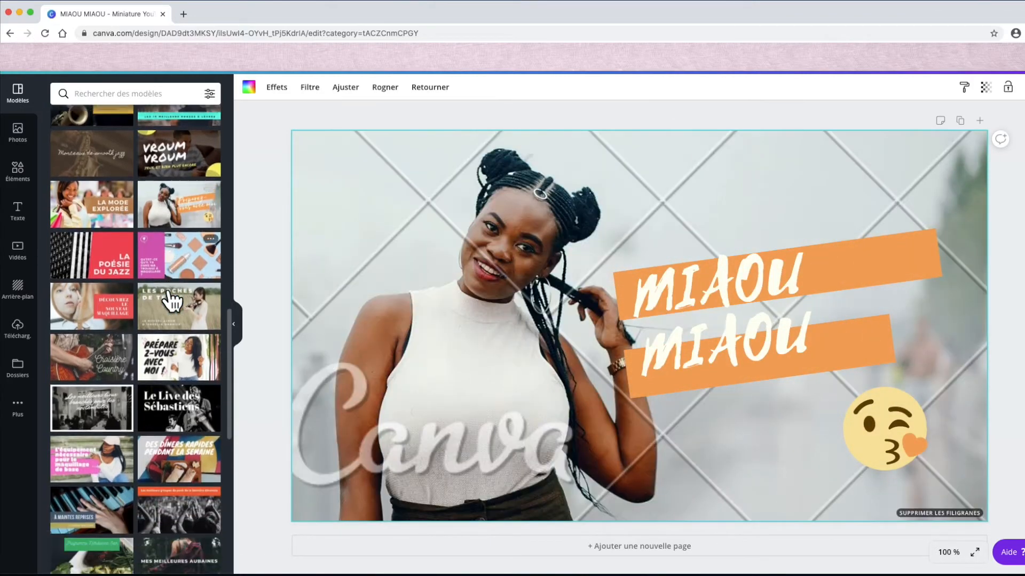
pyautogui.scroll(-5, 172, 303)
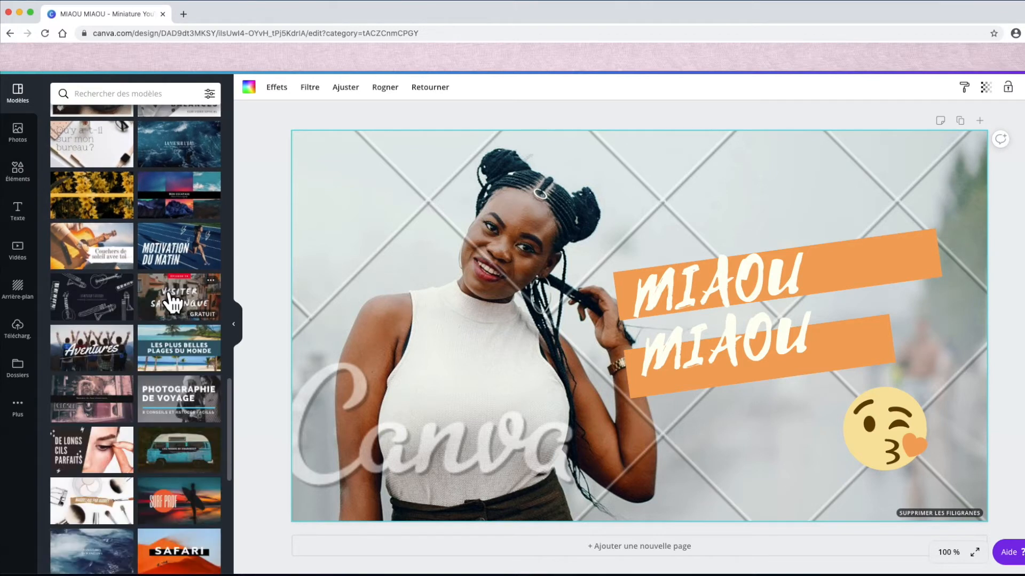
pyautogui.scroll(5, 172, 303)
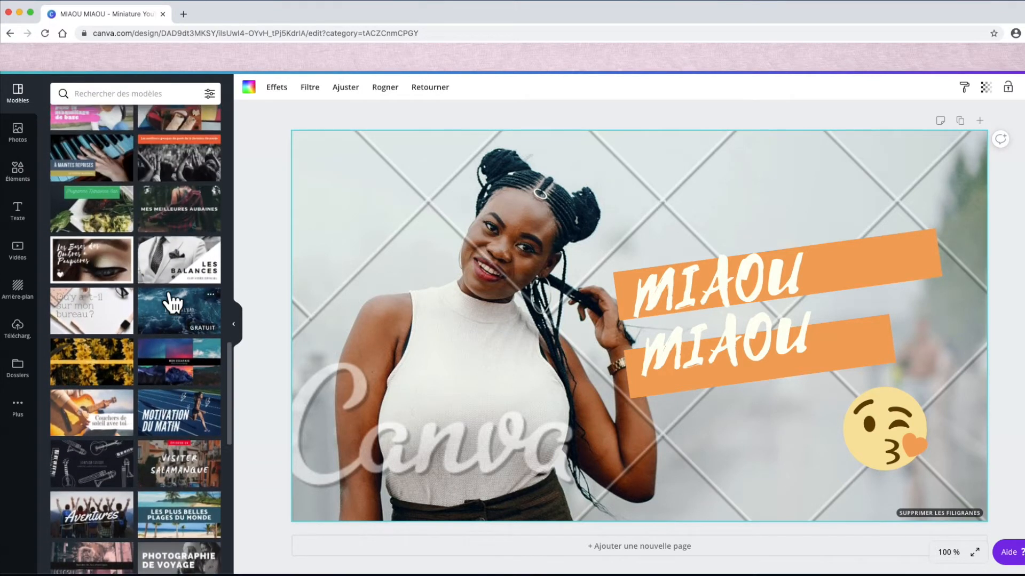
pyautogui.scroll(7, 172, 303)
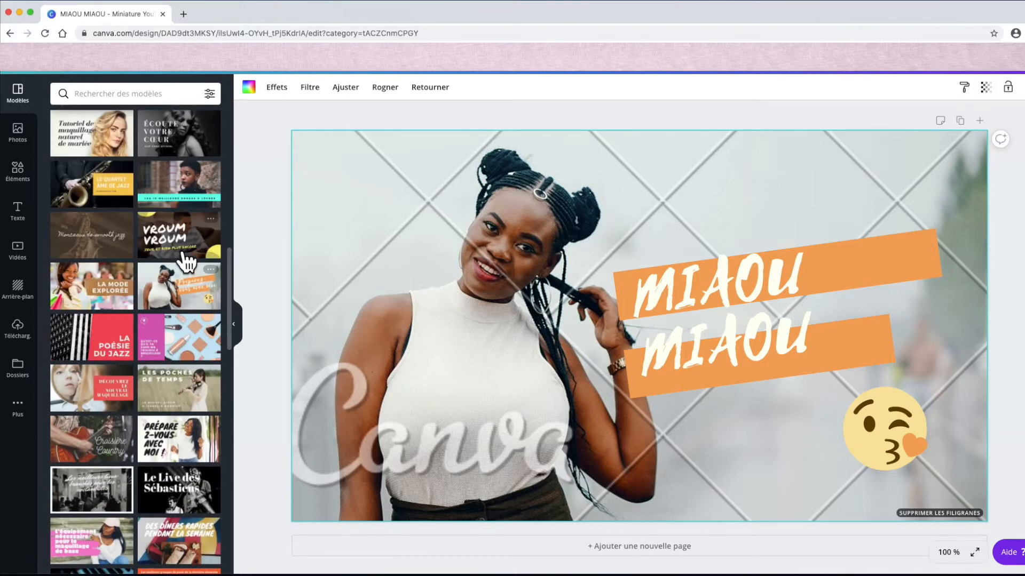
# - Reapply the VROUM VROUM template and replace its yellow subtitle with COMMENT DRESSER VOTRE MATOU
pyautogui.click(190, 247)
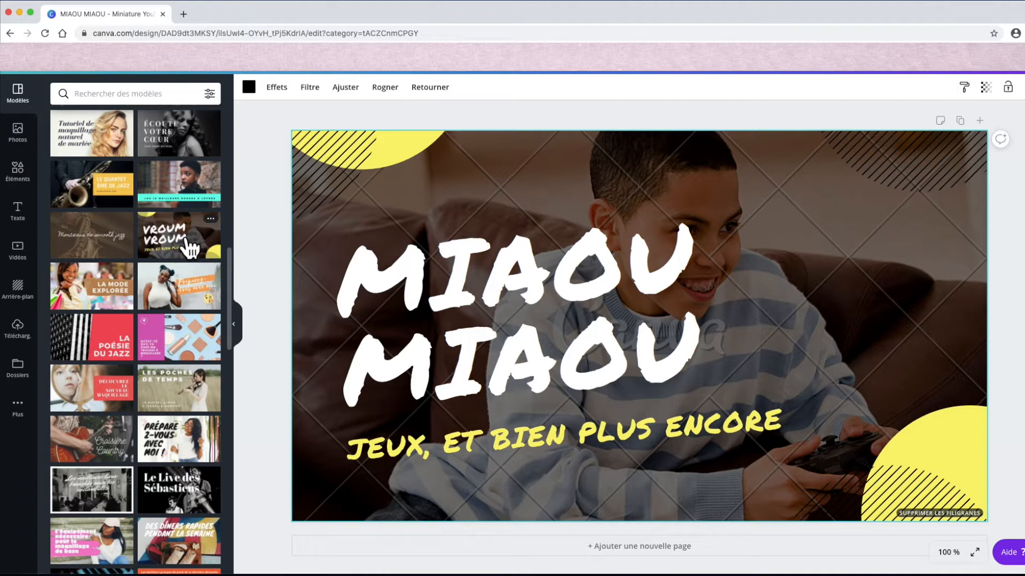
pyautogui.click(405, 444)
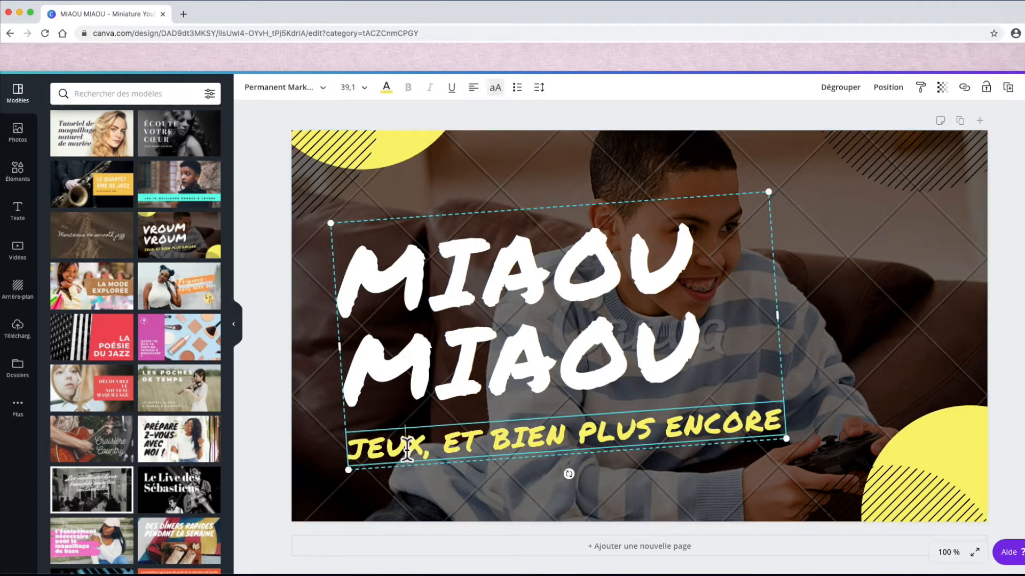
pyautogui.moveTo(406, 449); pyautogui.dragTo(676, 437)
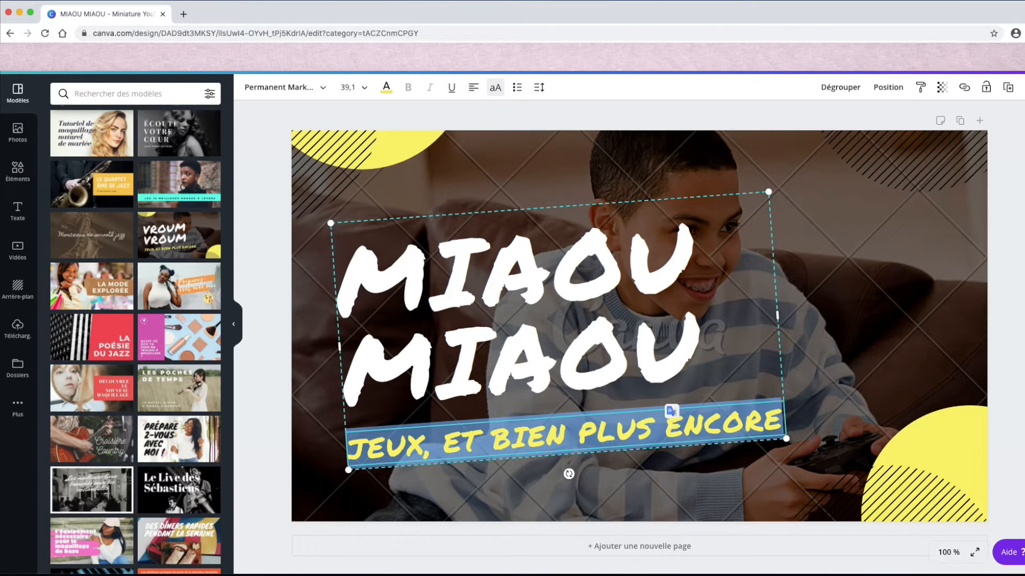
pyautogui.write('CO')
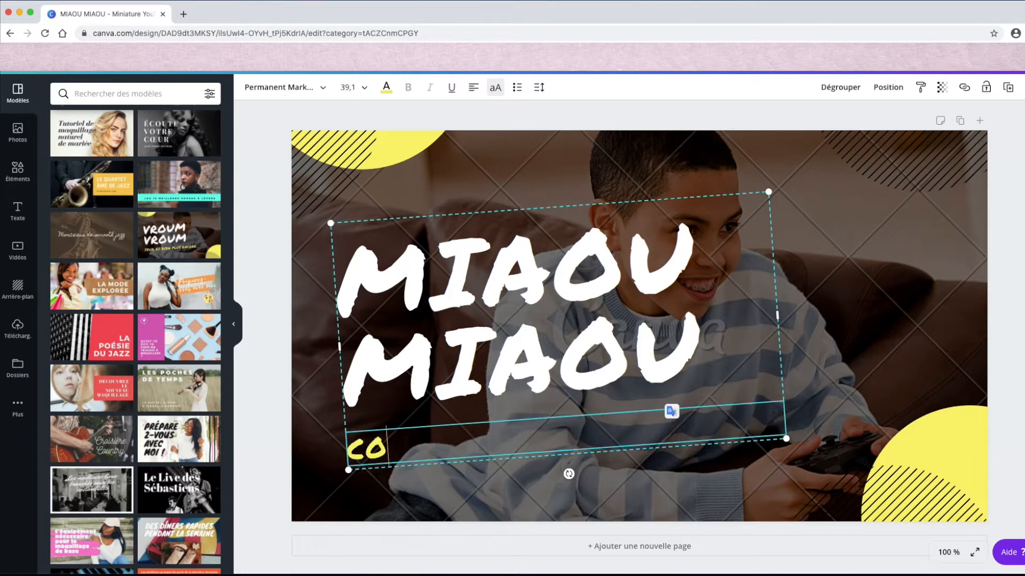
pyautogui.write('MMENT DRES')
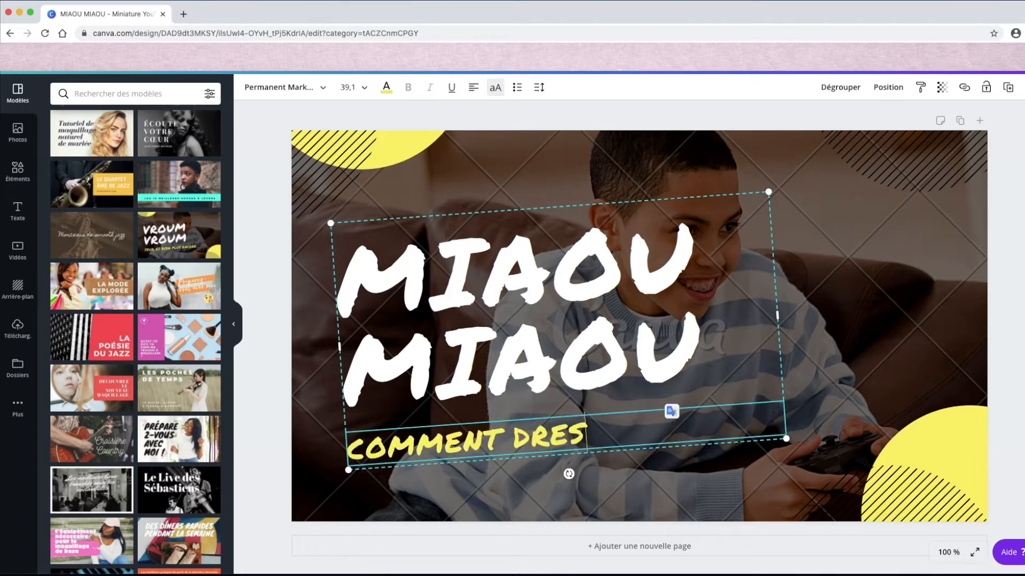
pyautogui.write('SER')
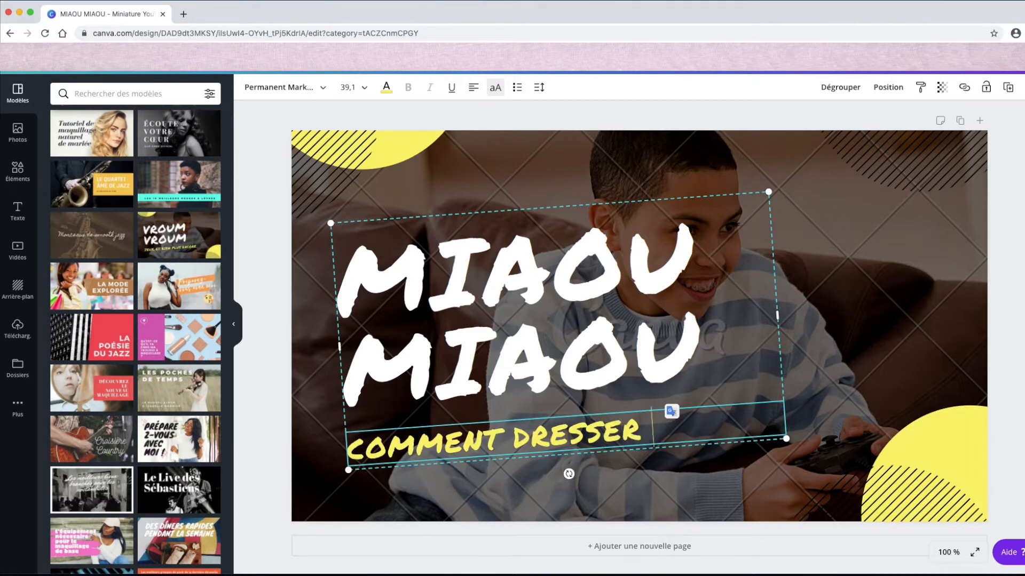
pyautogui.write(' VOTRE MATOU')
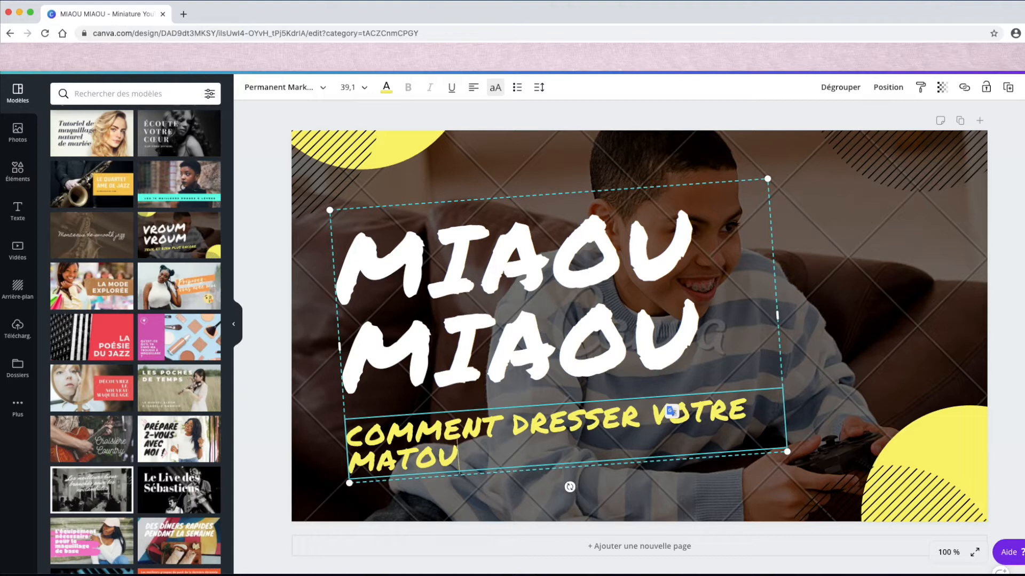
# - Try font sizes 32 and 48 on the whole subtitle, and set it to 72
pyautogui.doubleClick(435, 431)
pyautogui.moveTo(435, 432); pyautogui.dragTo(456, 453)
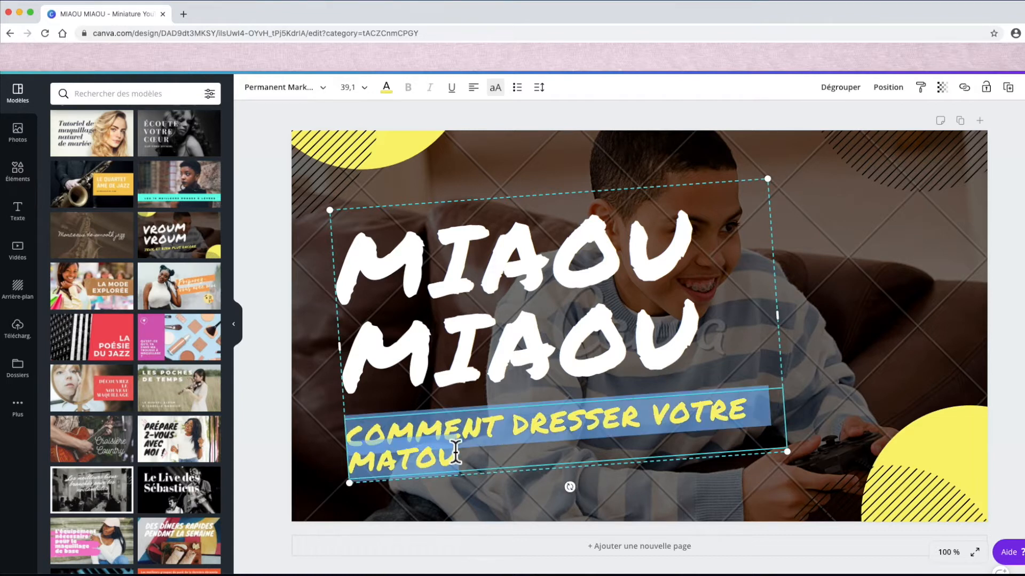
pyautogui.click(366, 89)
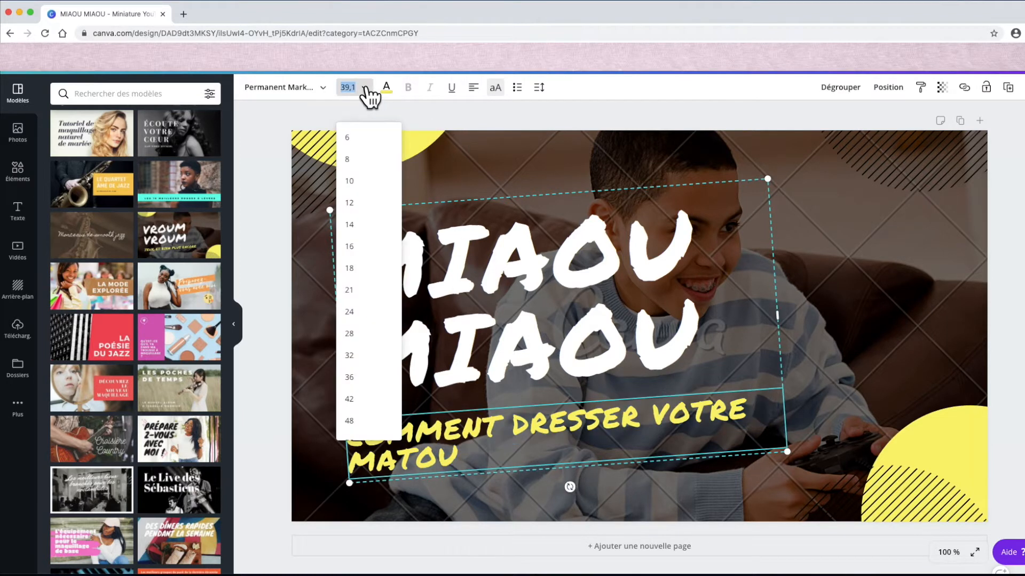
pyautogui.click(372, 366)
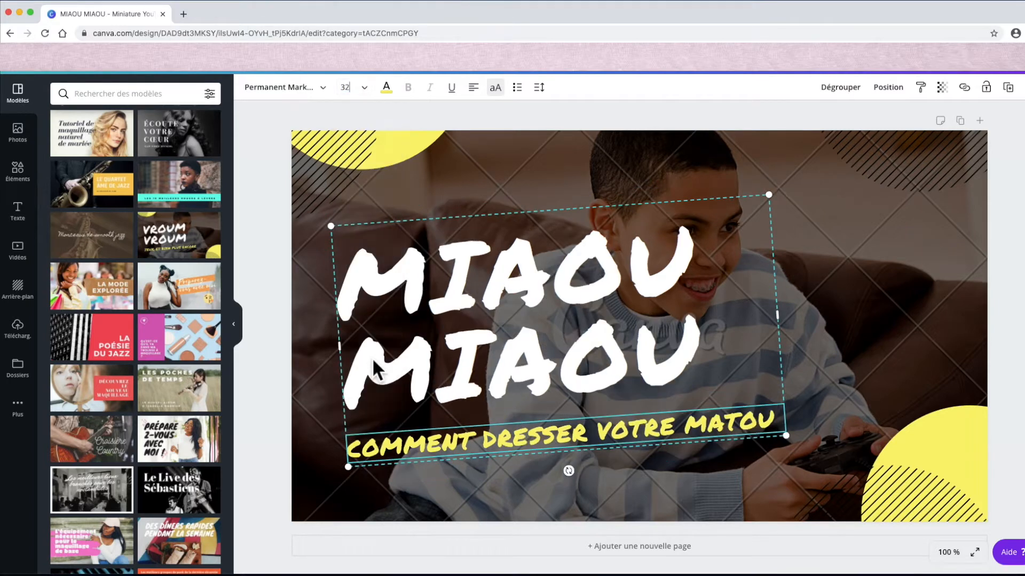
pyautogui.click(365, 90)
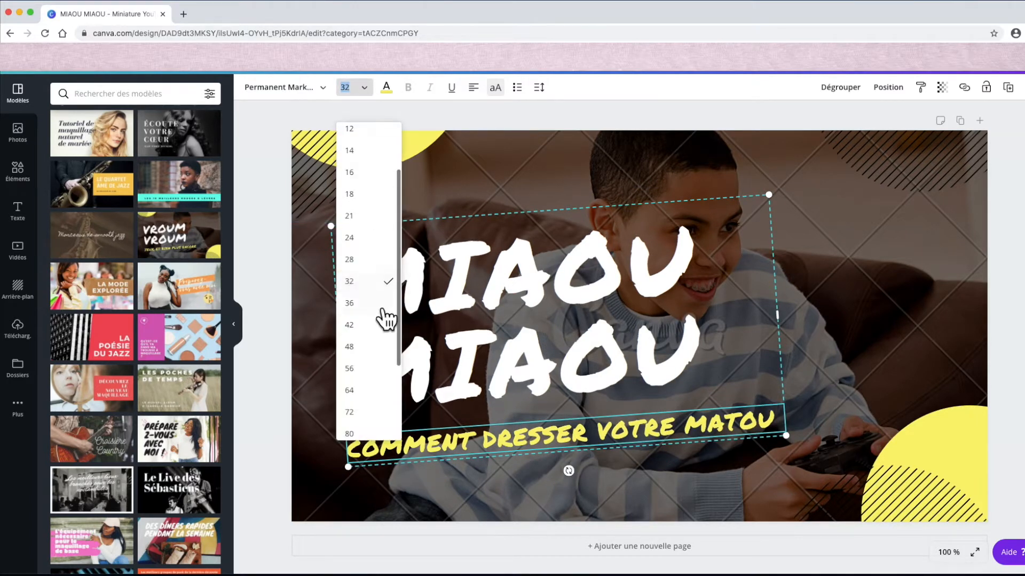
pyautogui.click(375, 348)
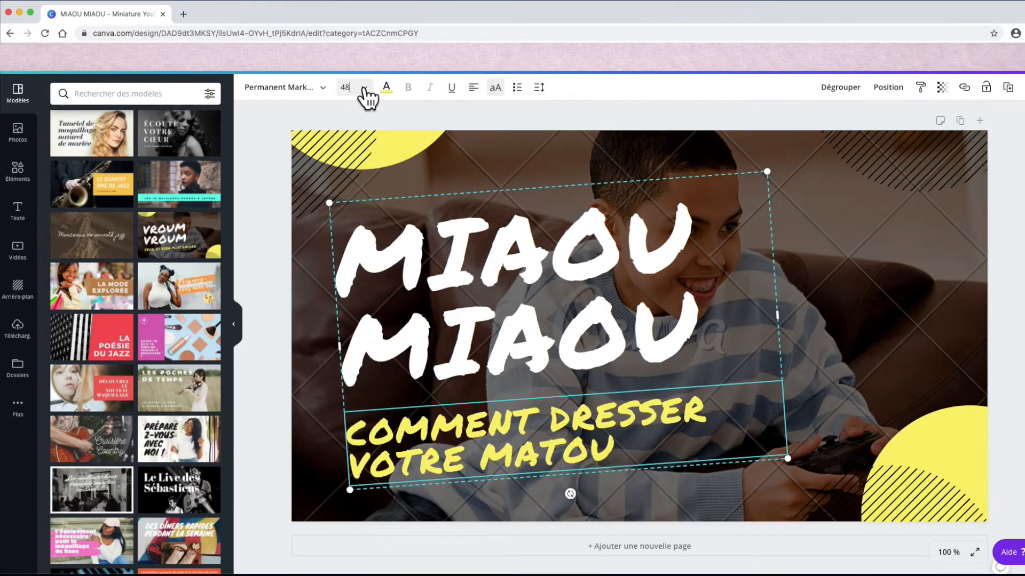
pyautogui.click(365, 89)
pyautogui.click(376, 349)
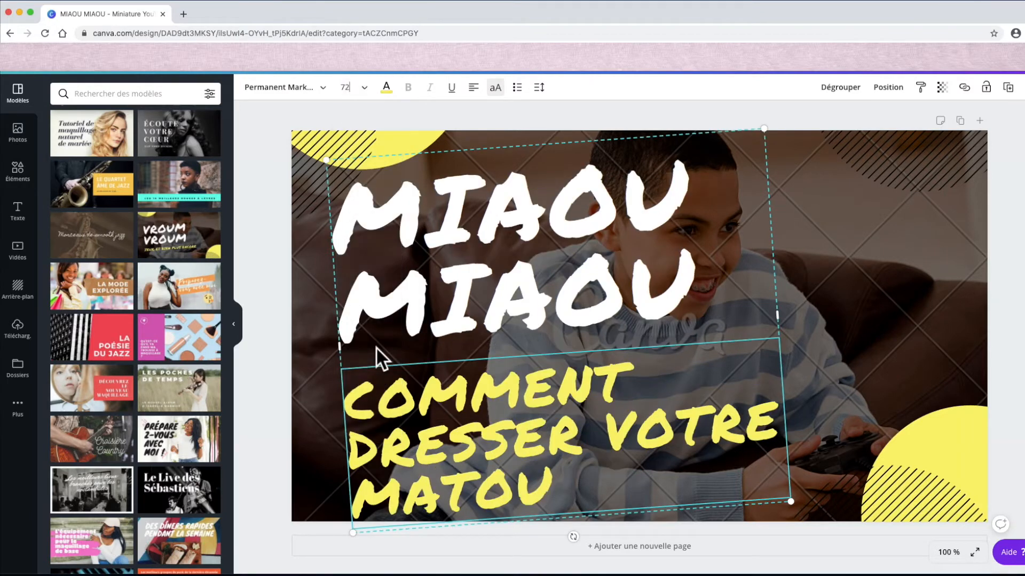
# - Cycle through the subtitle's text alignments and leave it centred
pyautogui.click(476, 89)
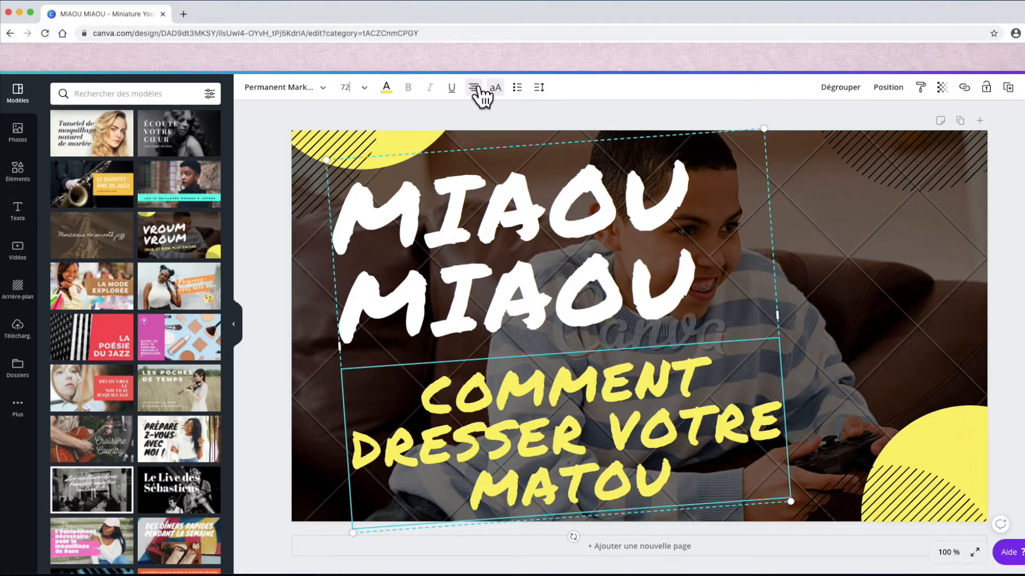
pyautogui.click(475, 89)
pyautogui.click(476, 88)
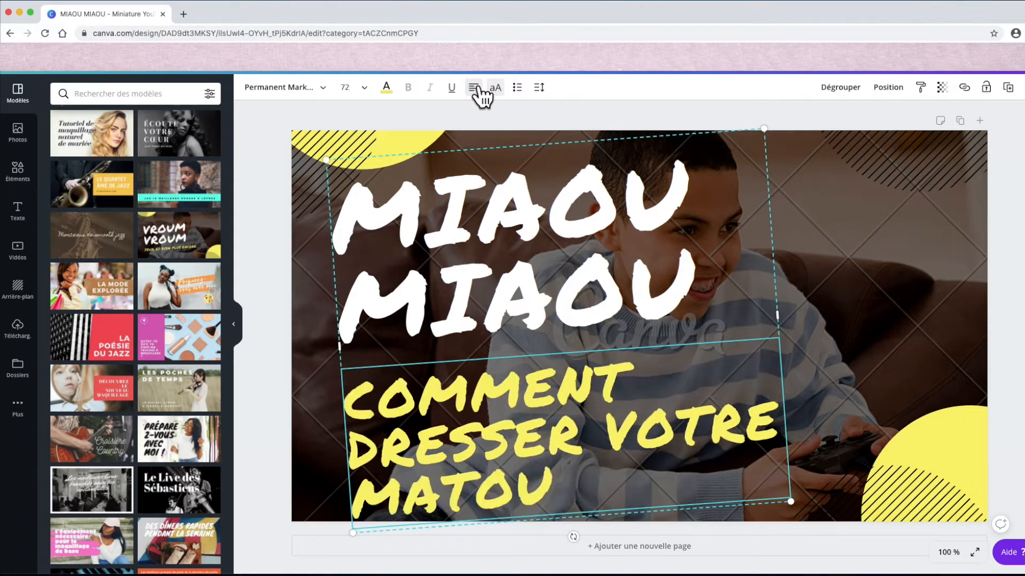
pyautogui.click(477, 89)
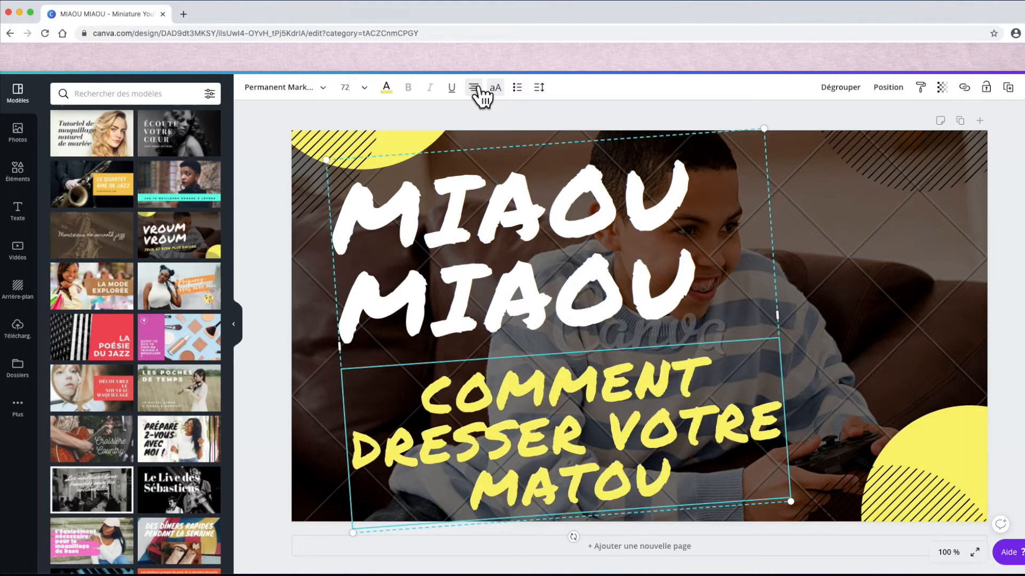
# - Move the title and subtitle group slightly left and up, and delete the background photo of the boy
pyautogui.click(533, 274)
pyautogui.moveTo(537, 282); pyautogui.dragTo(518, 268)
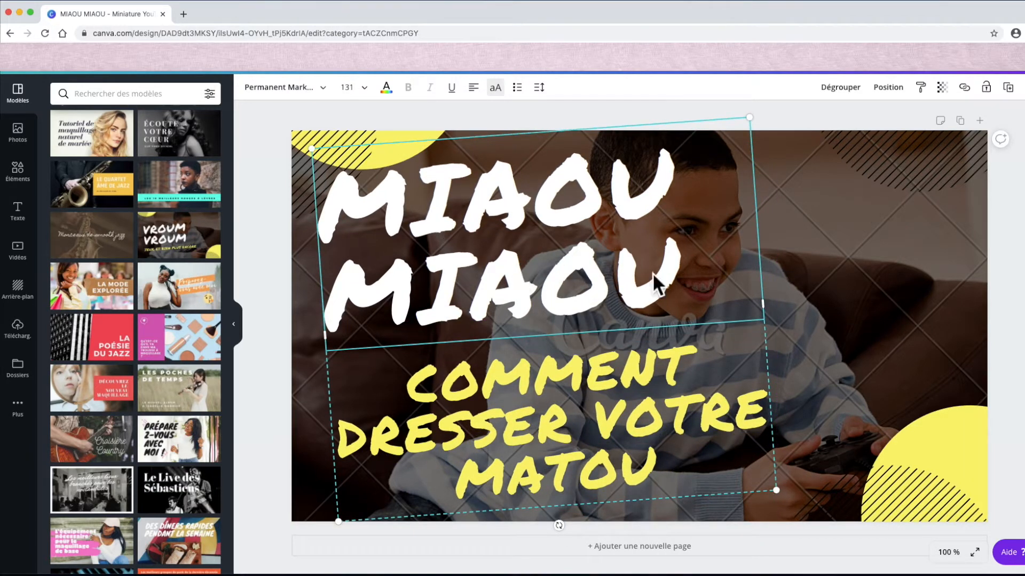
pyautogui.click(841, 268)
pyautogui.press('Delete')
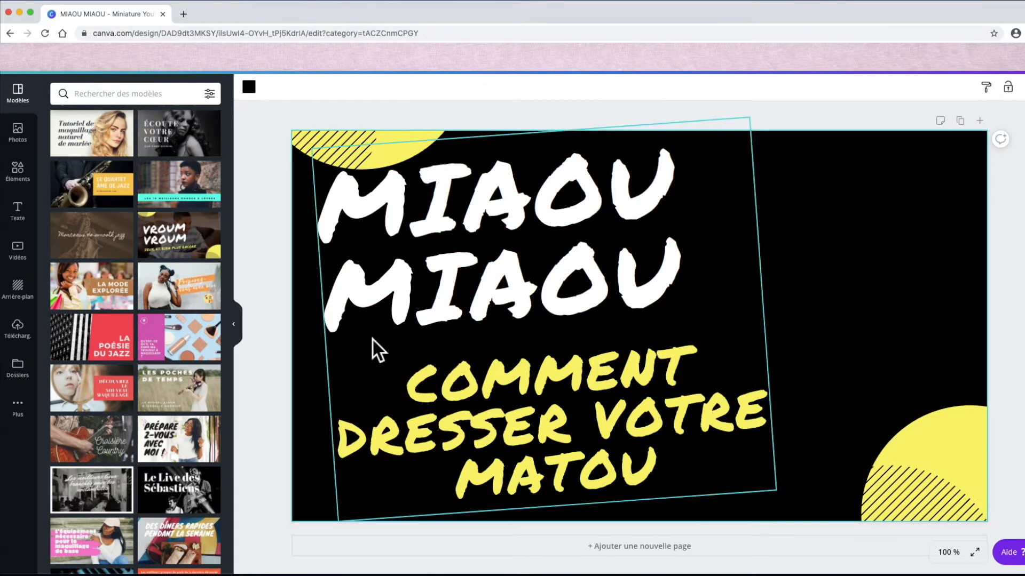
# - Search the photos for CHAT and add the lying grey cat, the grey striped kitten and the kitten on its back
pyautogui.click(17, 131)
pyautogui.click(121, 96)
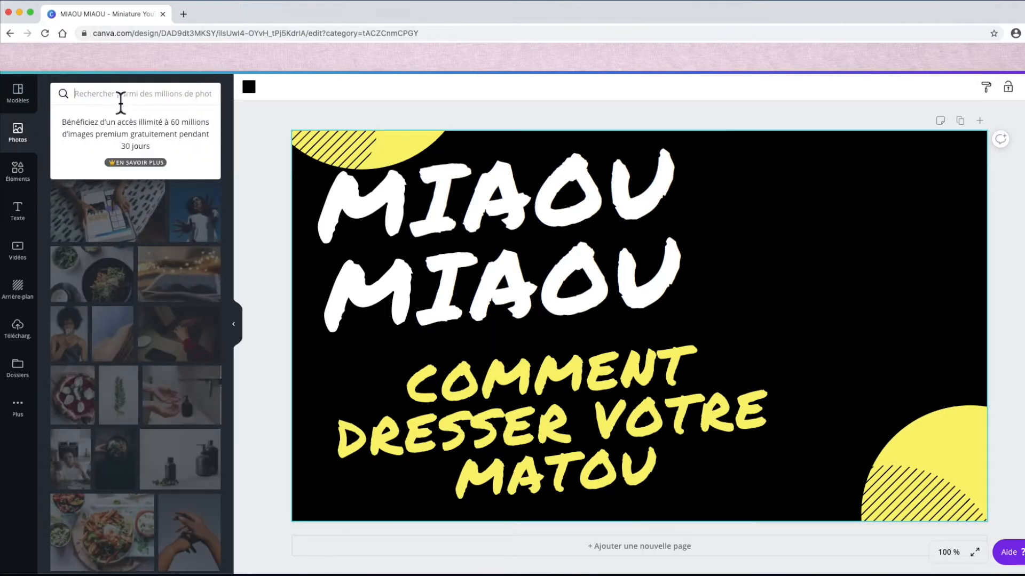
pyautogui.write('CHAT')
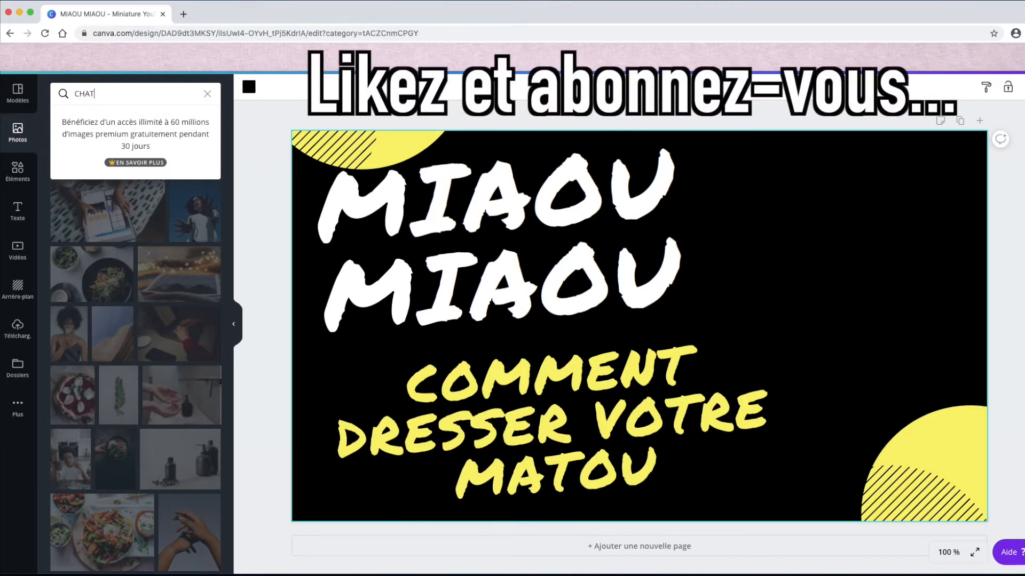
pyautogui.press('Return')
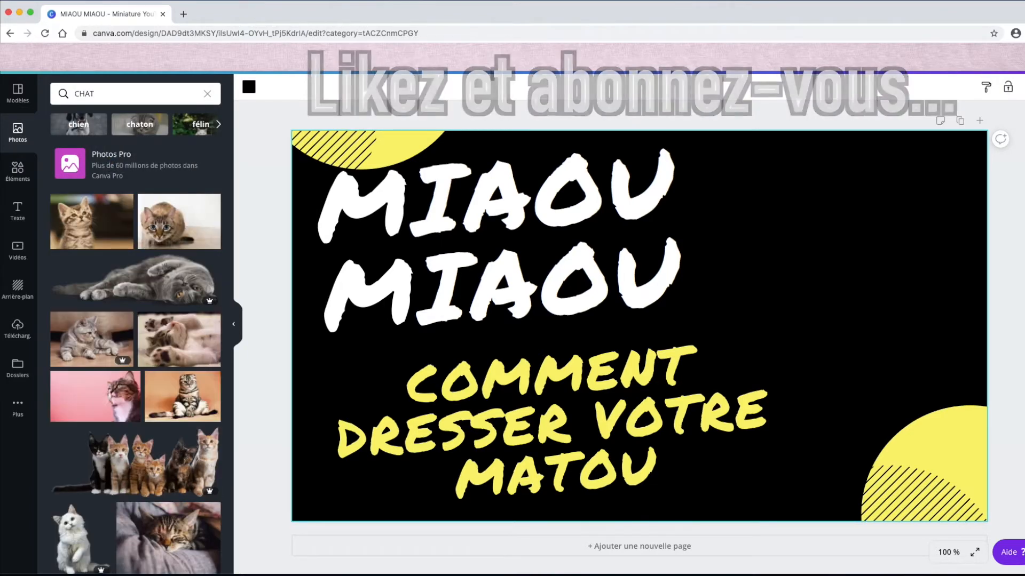
pyautogui.click(120, 273)
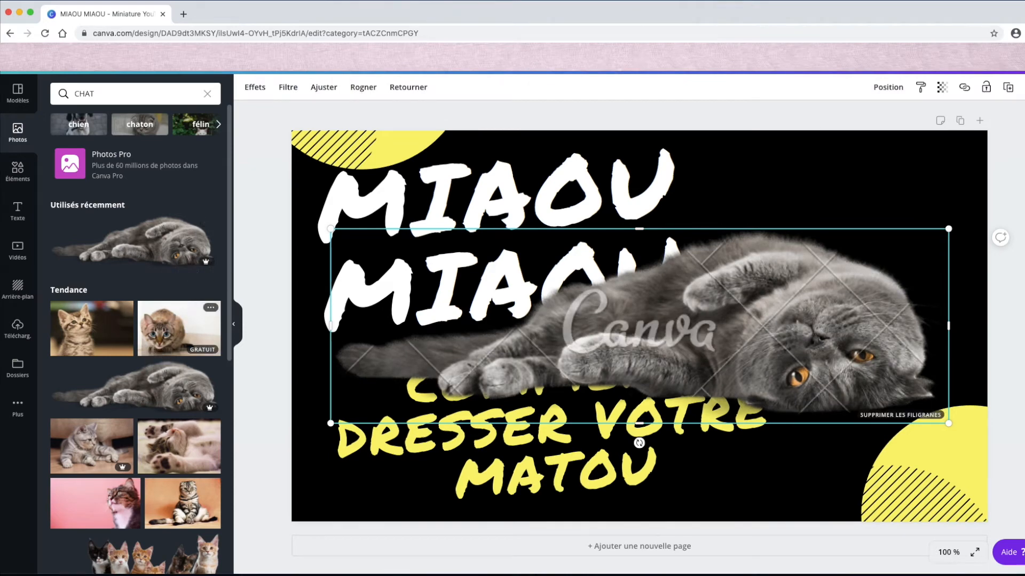
pyautogui.click(102, 448)
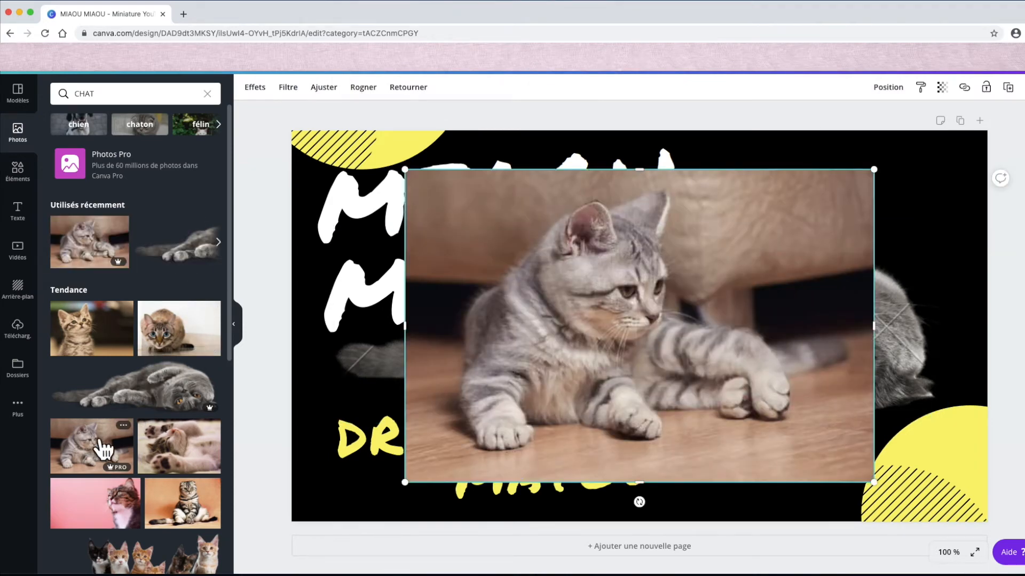
pyautogui.click(180, 437)
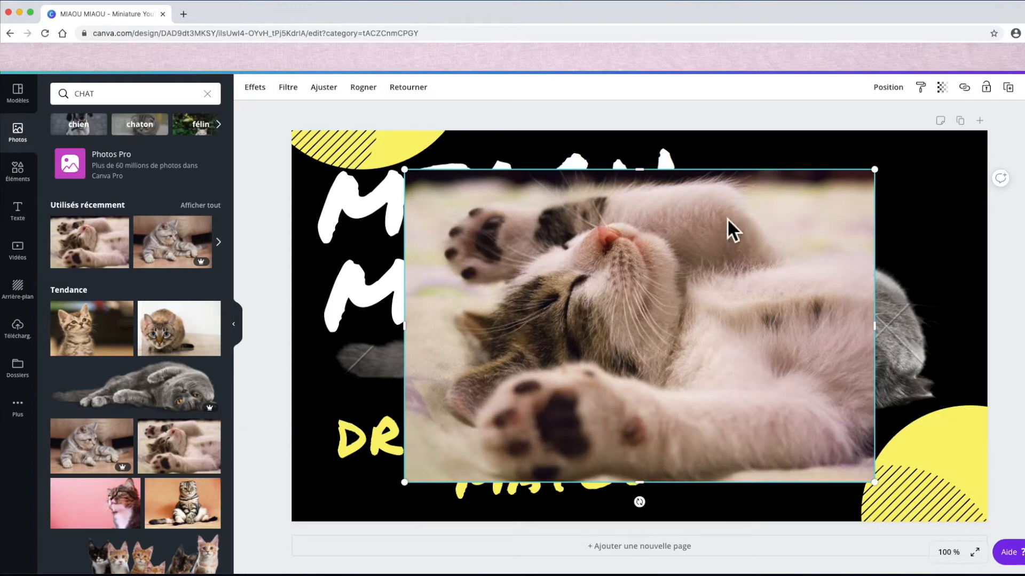
# - Send the photo of the kitten on its back one layer backward and delete the grey striped kitten photo
pyautogui.click(901, 88)
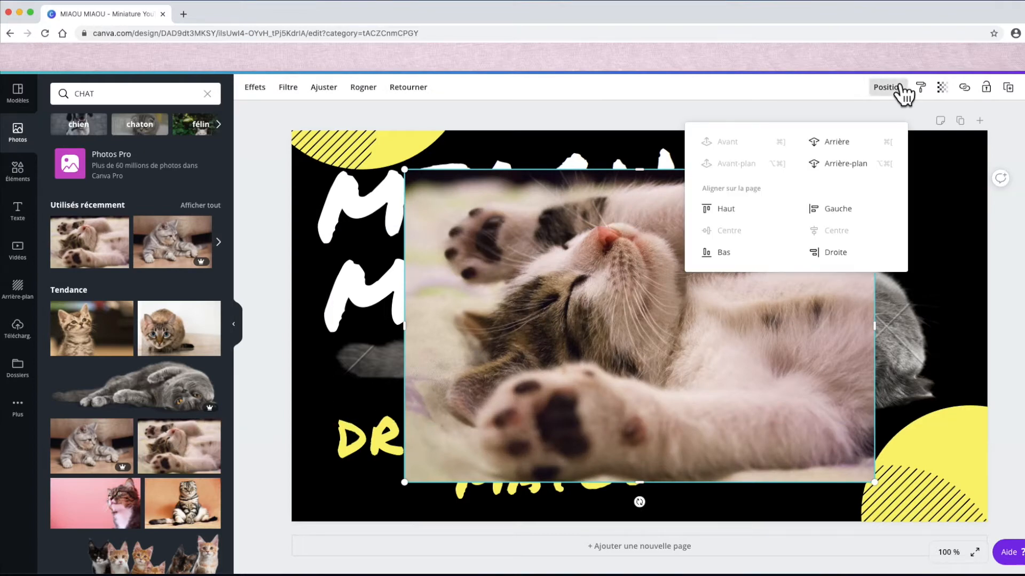
pyautogui.click(852, 143)
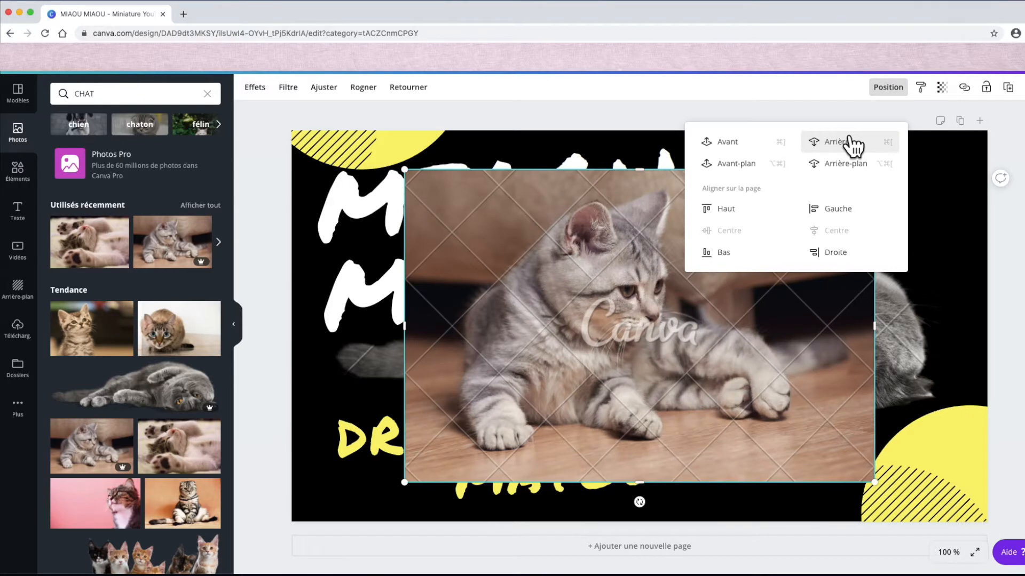
pyautogui.click(628, 339)
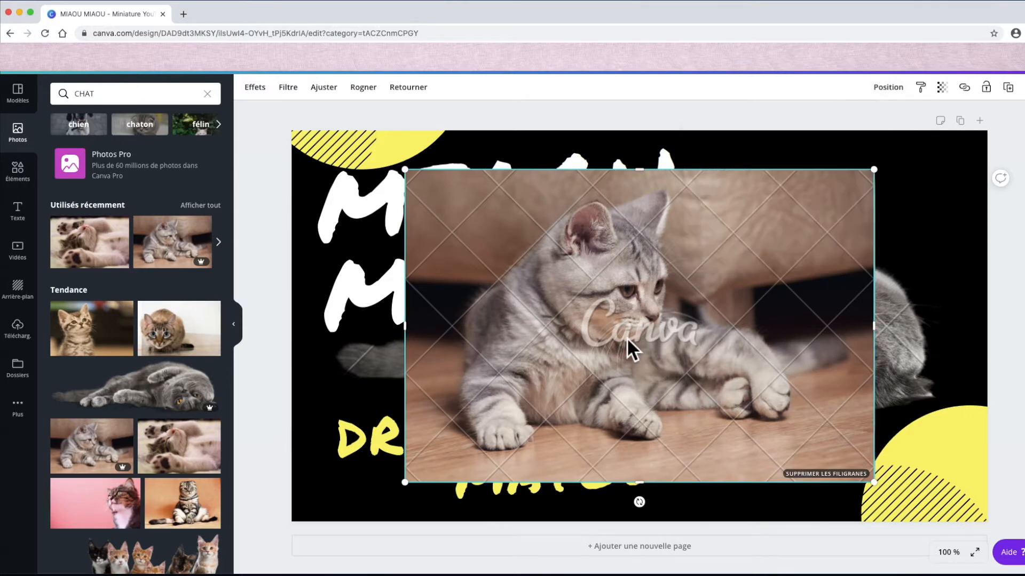
pyautogui.press('Delete')
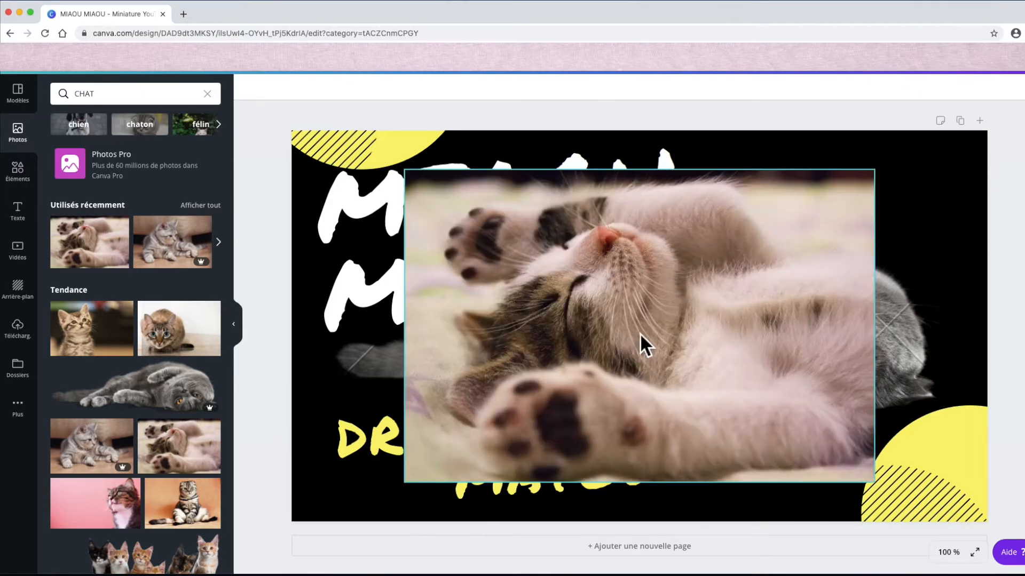
# - Send the photo of the kitten on its back behind all other elements and delete the lying grey cat photo
pyautogui.click(781, 235)
pyautogui.click(887, 88)
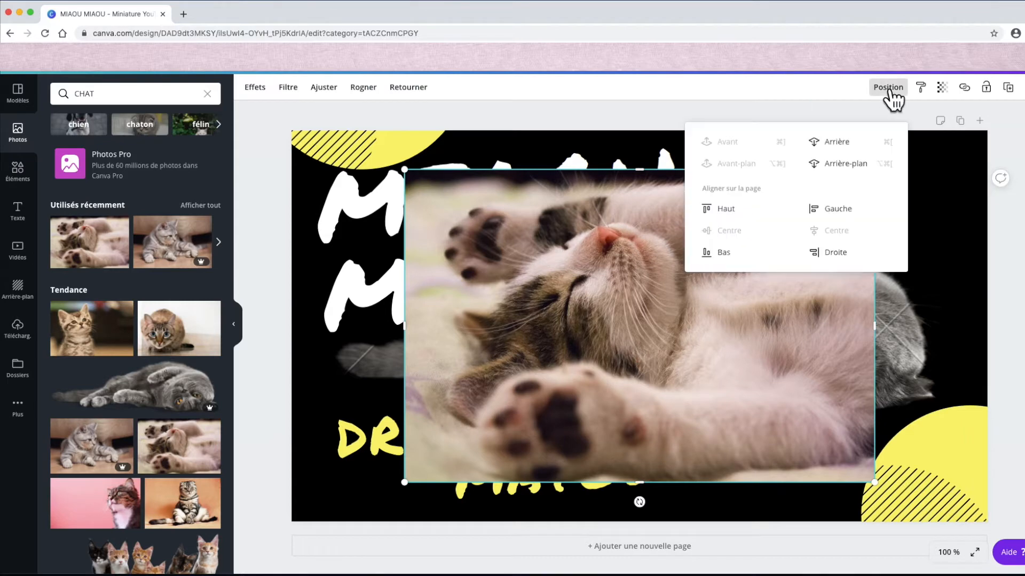
pyautogui.click(850, 165)
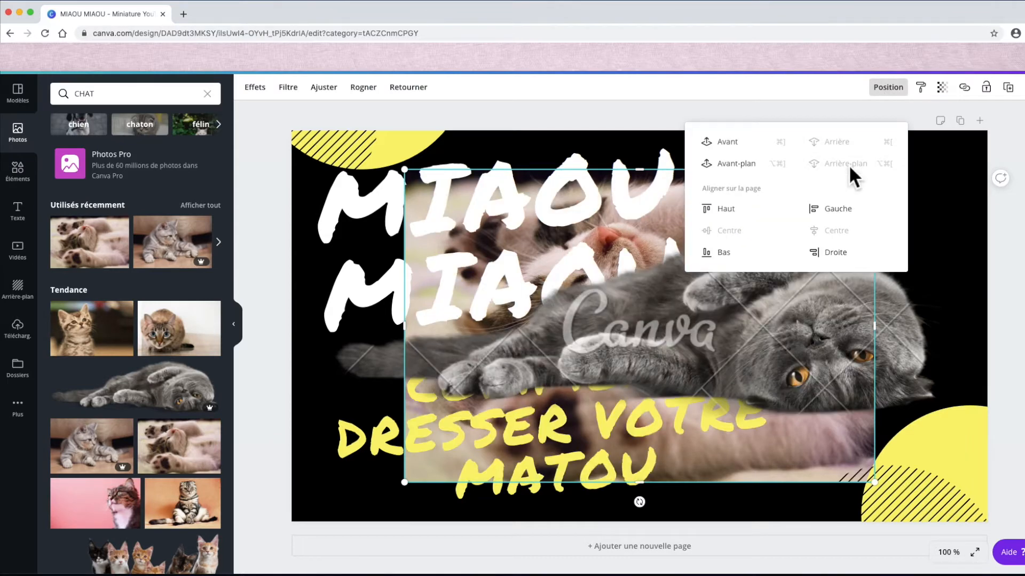
pyautogui.click(901, 330)
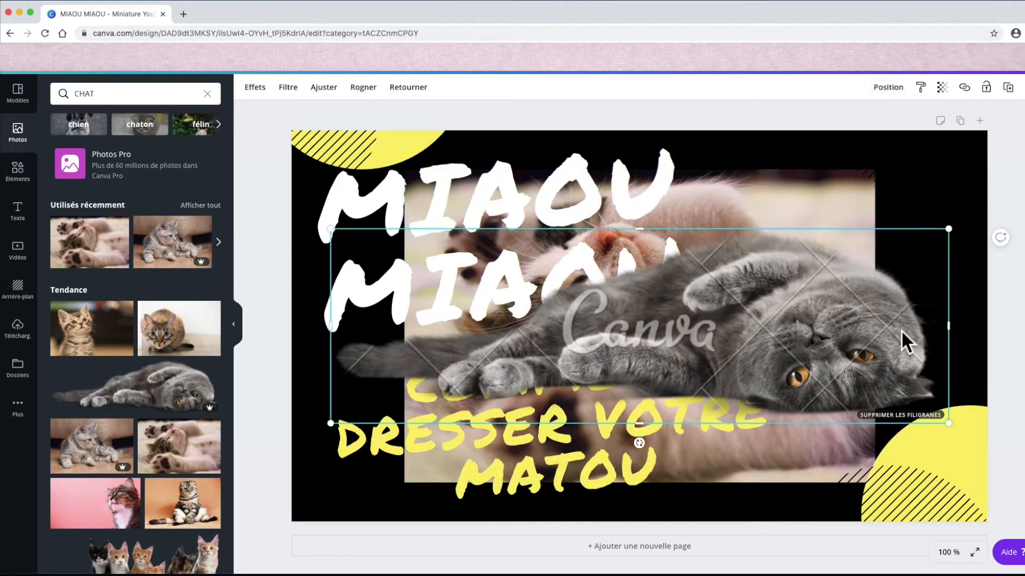
pyautogui.press('Delete')
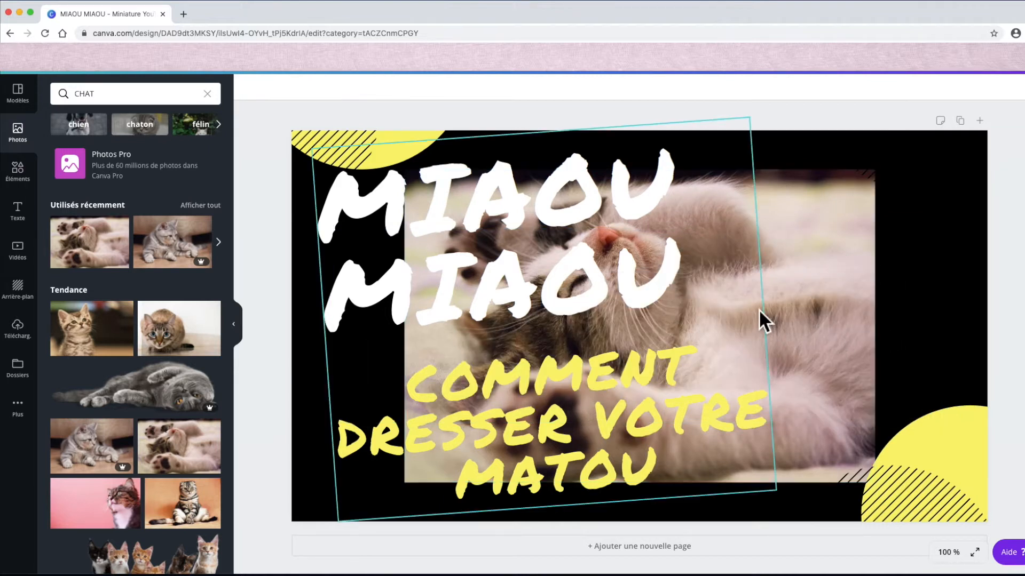
# - Enlarge the kitten photo until it covers the whole page and shift the striped circle in the page's upper right corner inward
pyautogui.click(802, 293)
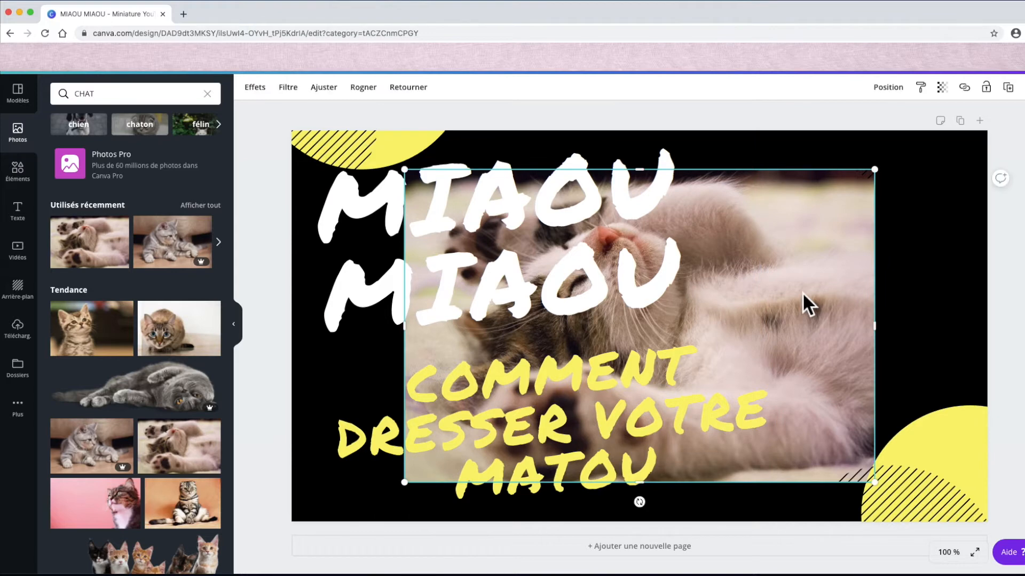
pyautogui.moveTo(883, 183); pyautogui.dragTo(1014, 136)
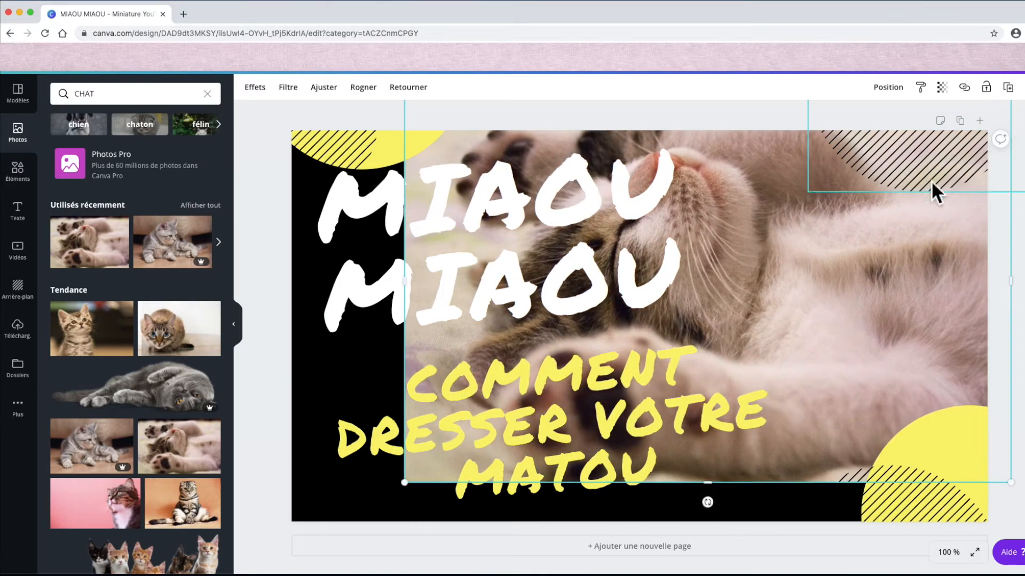
pyautogui.moveTo(935, 192); pyautogui.dragTo(874, 238)
pyautogui.click(882, 283)
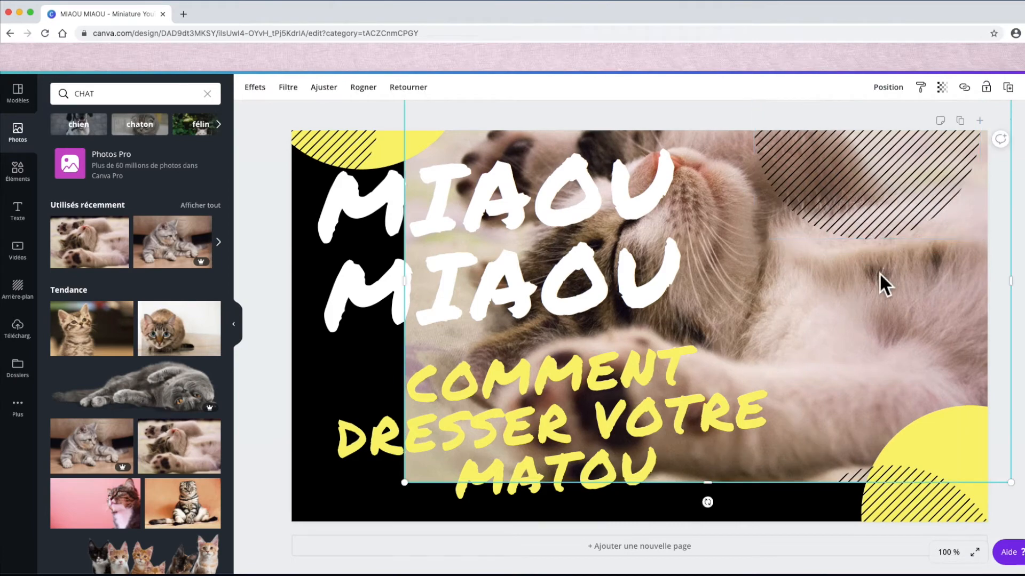
pyautogui.moveTo(883, 283)
pyautogui.mouseDown()
pyautogui.moveTo(777, 342)
pyautogui.moveTo(752, 318)
pyautogui.mouseUp()
pyautogui.moveTo(879, 326); pyautogui.dragTo(1001, 322)
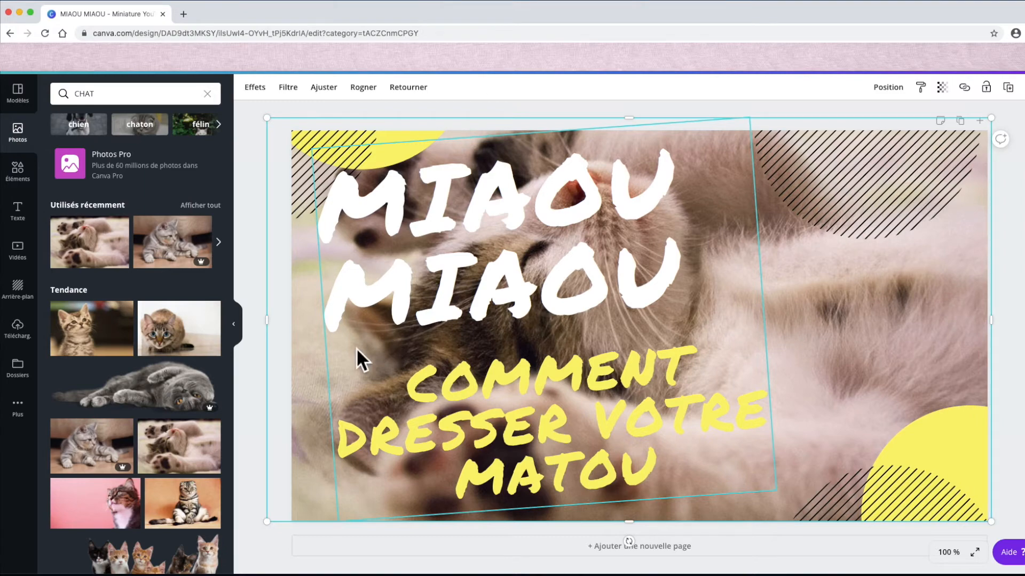
# - Delete the kitten background photo and move the title and subtitle group slightly left and up
pyautogui.moveTo(356, 347)
pyautogui.mouseDown()
pyautogui.moveTo(428, 359)
pyautogui.moveTo(370, 362)
pyautogui.moveTo(609, 341)
pyautogui.moveTo(390, 353)
pyautogui.moveTo(358, 340)
pyautogui.mouseUp()
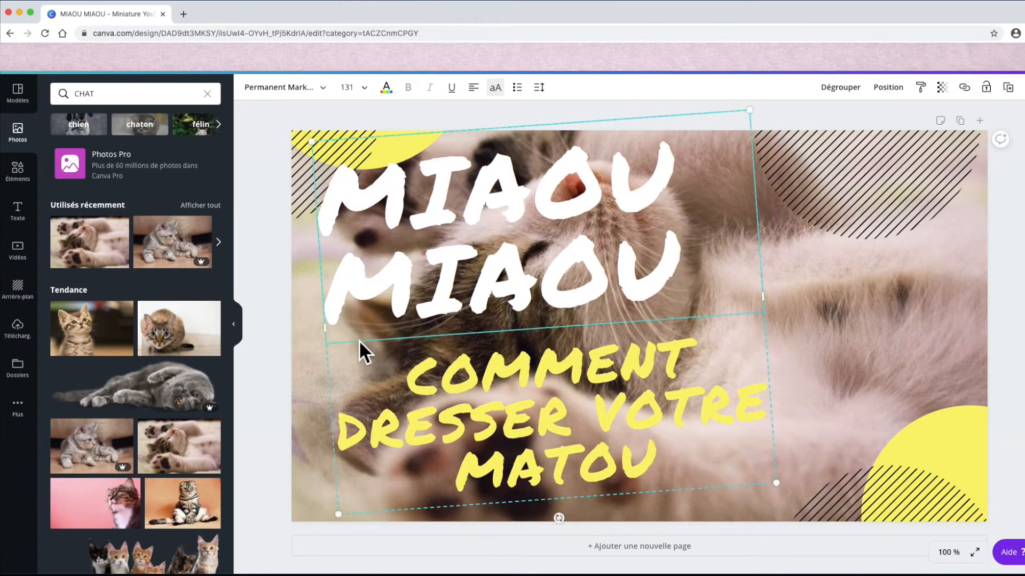
pyautogui.click(805, 390)
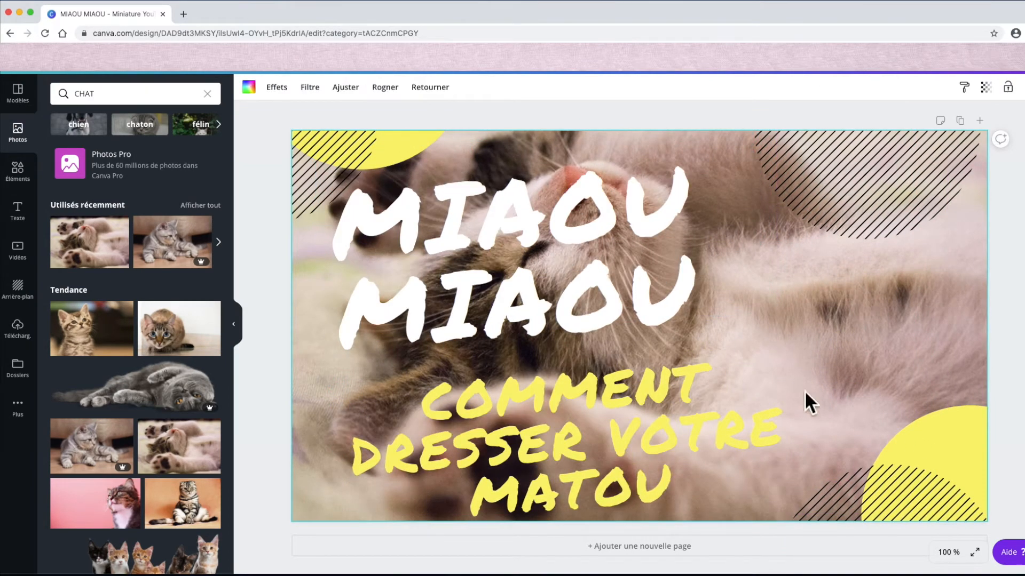
pyautogui.click(777, 485)
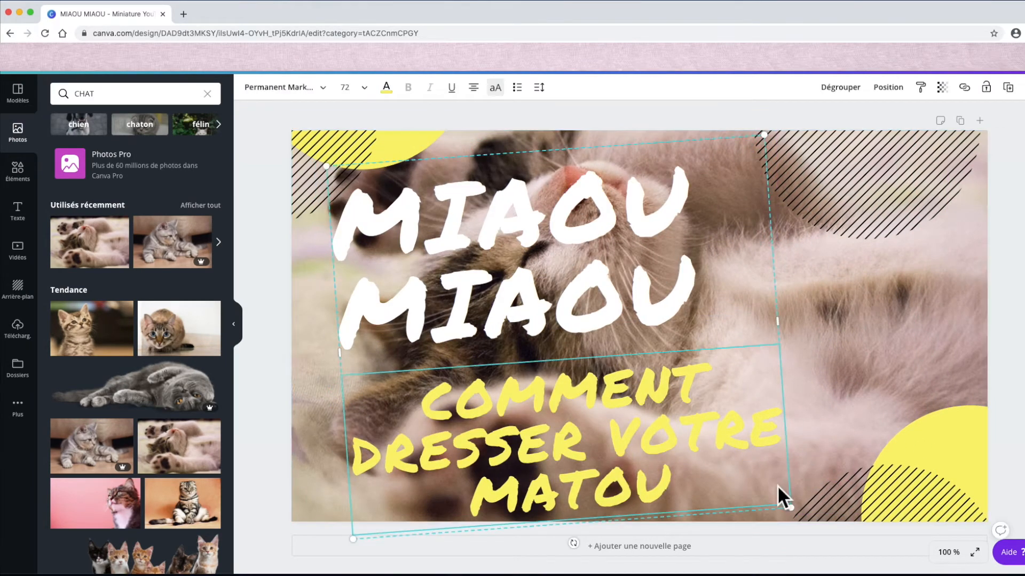
pyautogui.click(784, 516)
pyautogui.click(774, 519)
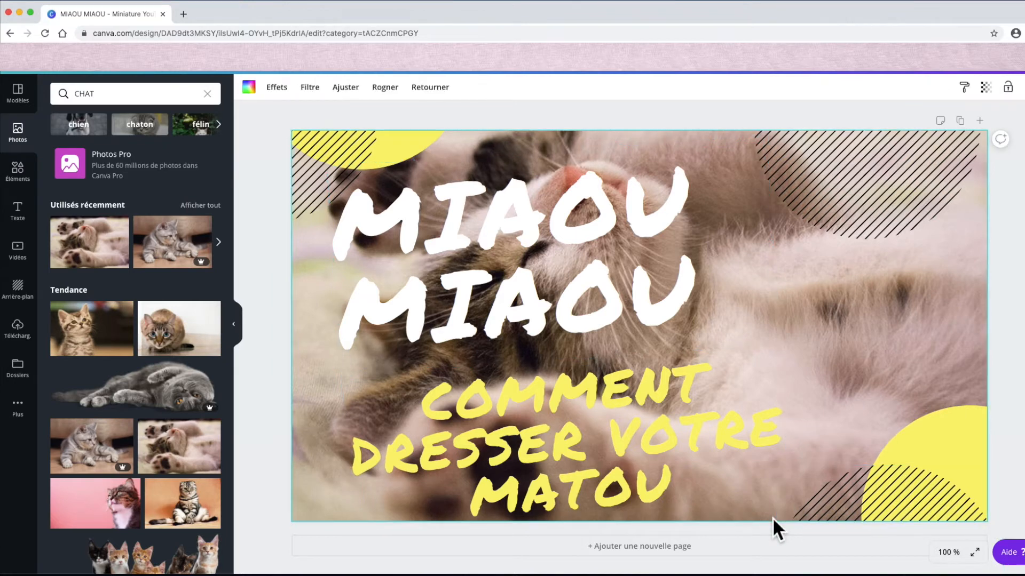
pyautogui.press('Delete')
pyautogui.click(516, 415)
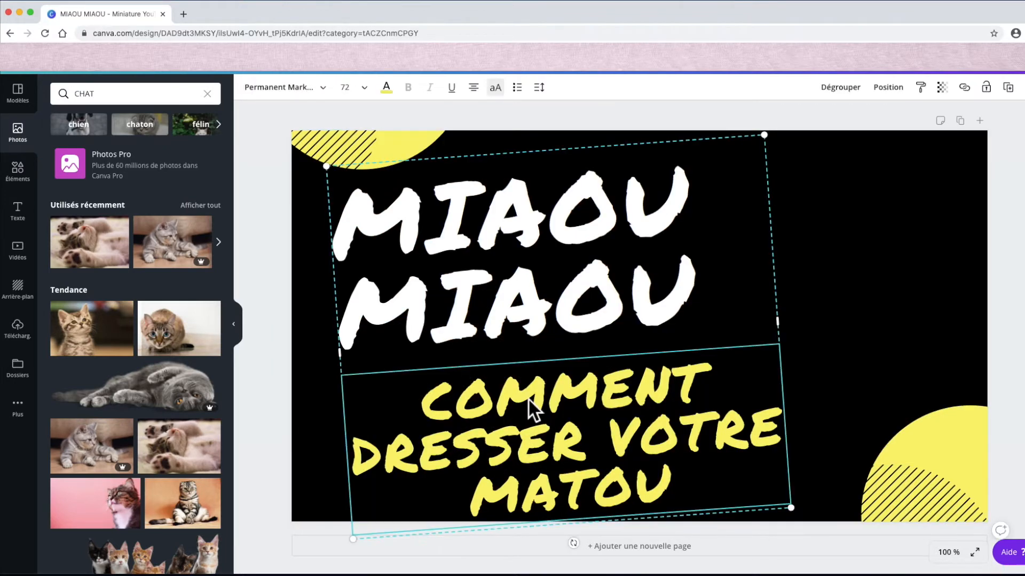
pyautogui.moveTo(527, 398); pyautogui.dragTo(513, 393)
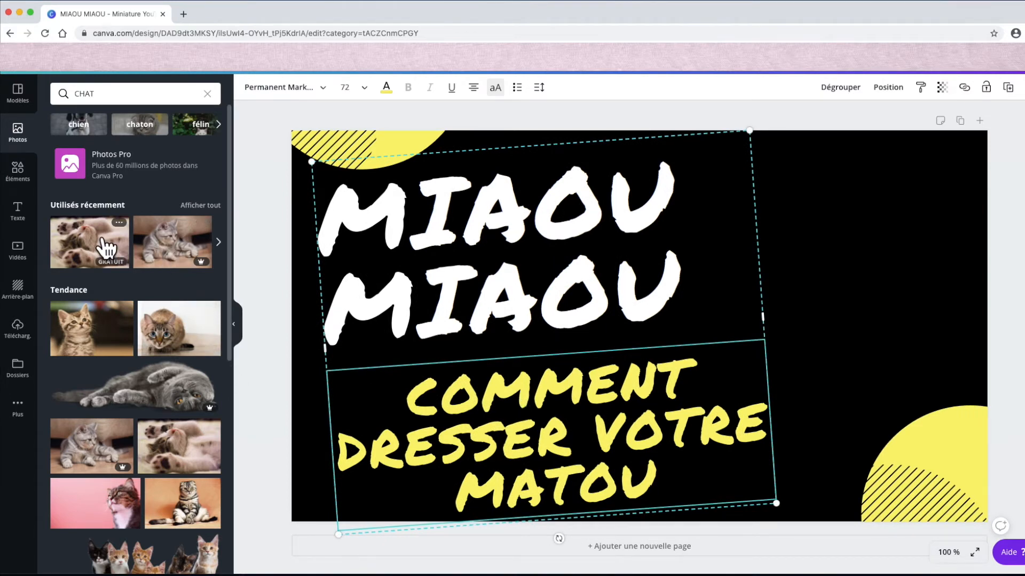
# - Add the sleeping tabby cat photo from the CHAT results, enlarge it to the page height and place it over the page's right part
pyautogui.scroll(-4, 119, 407)
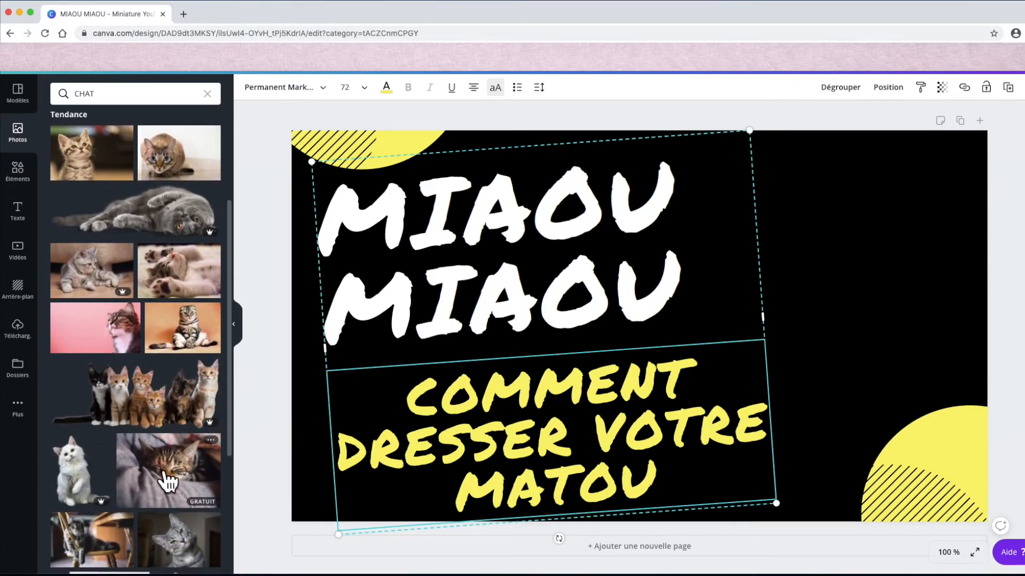
pyautogui.scroll(-1, 169, 481)
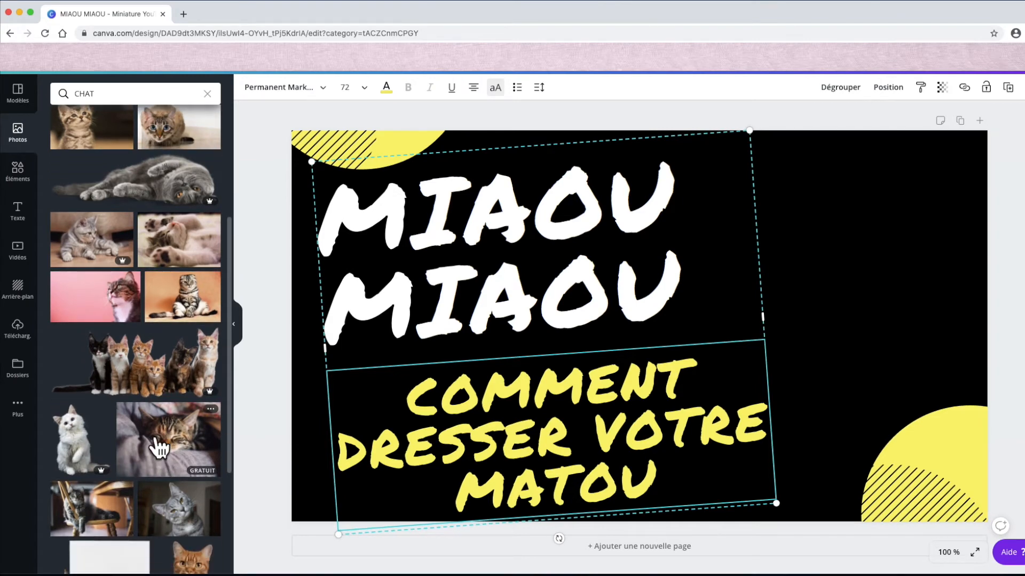
pyautogui.moveTo(160, 457); pyautogui.dragTo(576, 199)
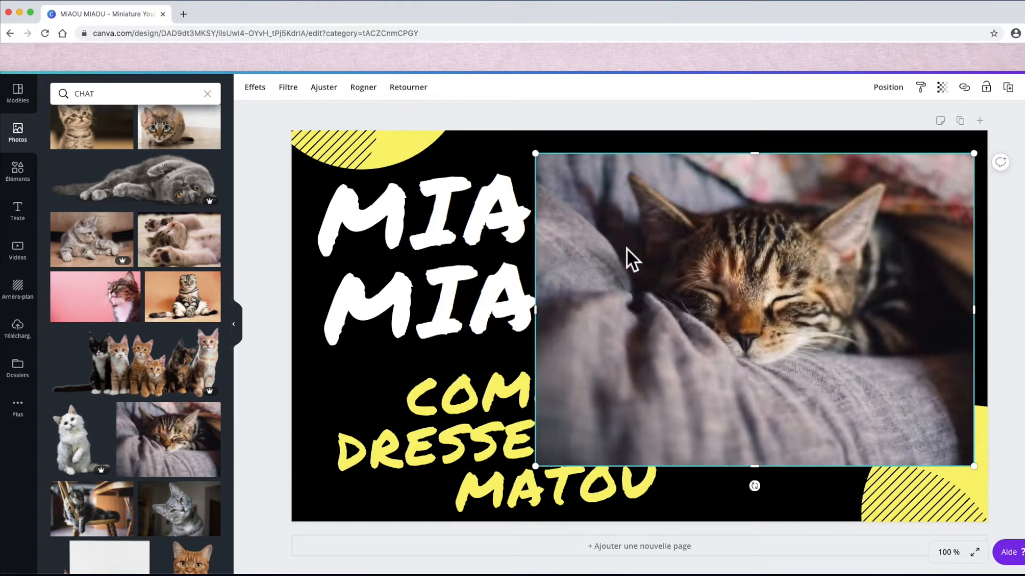
pyautogui.moveTo(763, 160); pyautogui.dragTo(762, 136)
pyautogui.moveTo(764, 475); pyautogui.dragTo(778, 539)
pyautogui.moveTo(697, 418); pyautogui.dragTo(753, 423)
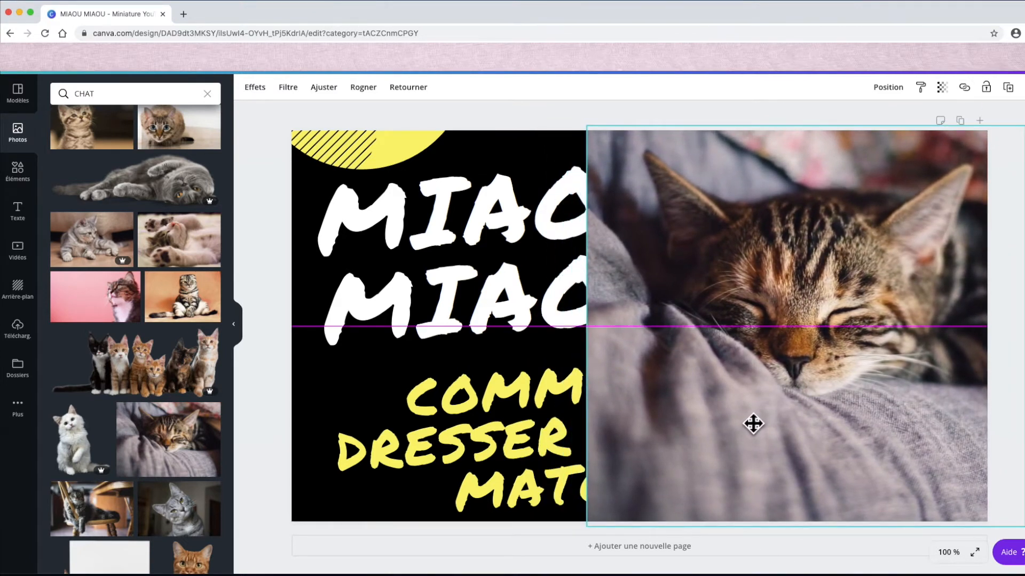
# - Send the sleeping tabby cat photo behind all other elements
pyautogui.click(890, 87)
pyautogui.click(853, 164)
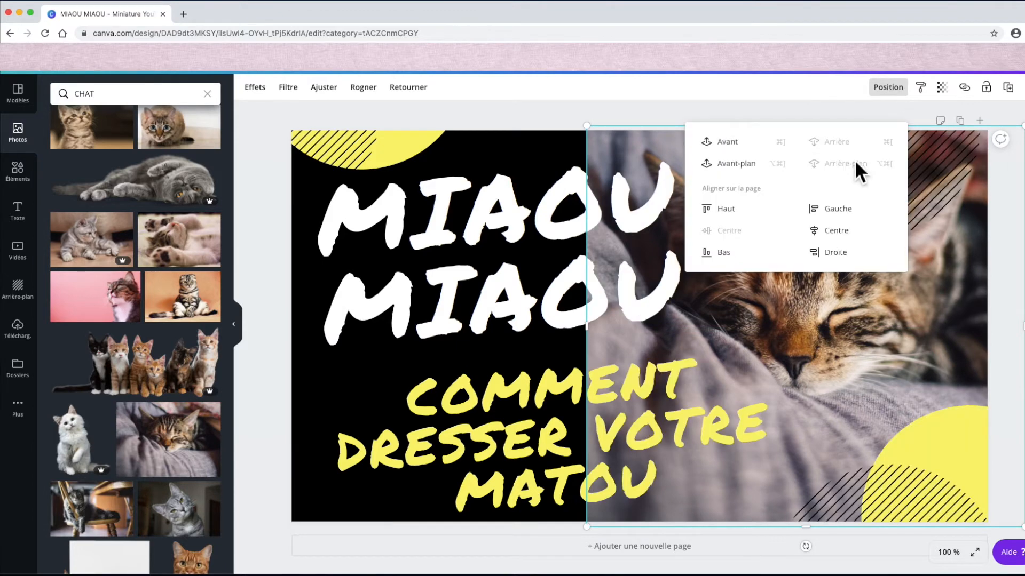
pyautogui.click(582, 119)
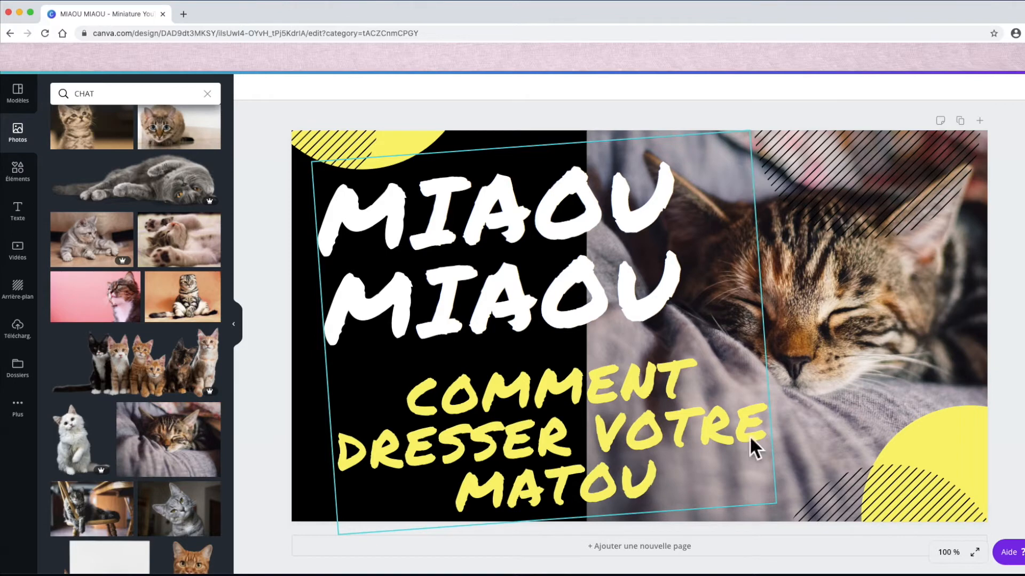
# - Shrink the title and subtitle group and fit it onto the black left part of the page, with the subtitle at size 64
pyautogui.click(747, 486)
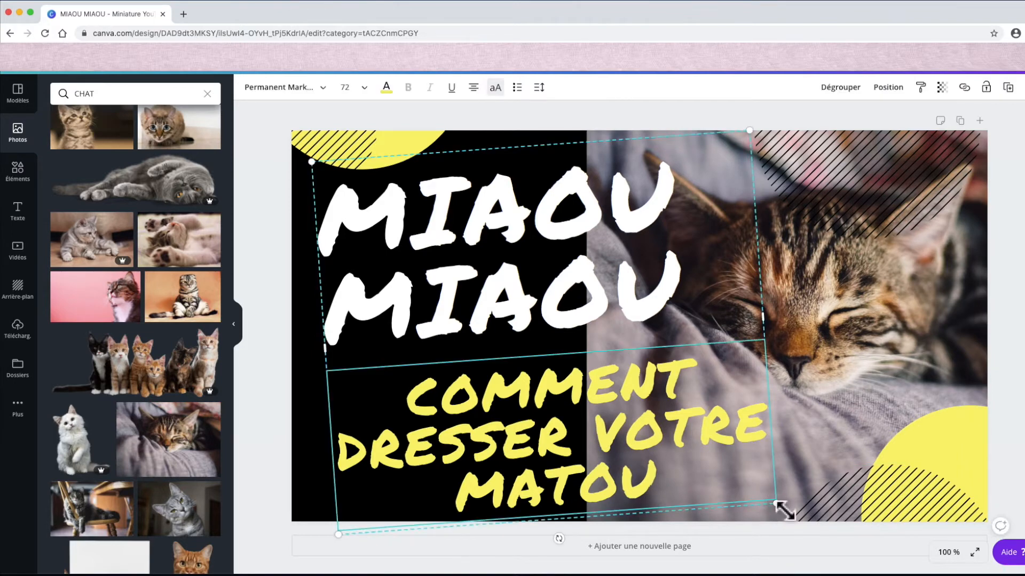
pyautogui.moveTo(778, 505); pyautogui.dragTo(633, 399)
pyautogui.moveTo(527, 358); pyautogui.dragTo(500, 393)
pyautogui.click(501, 394)
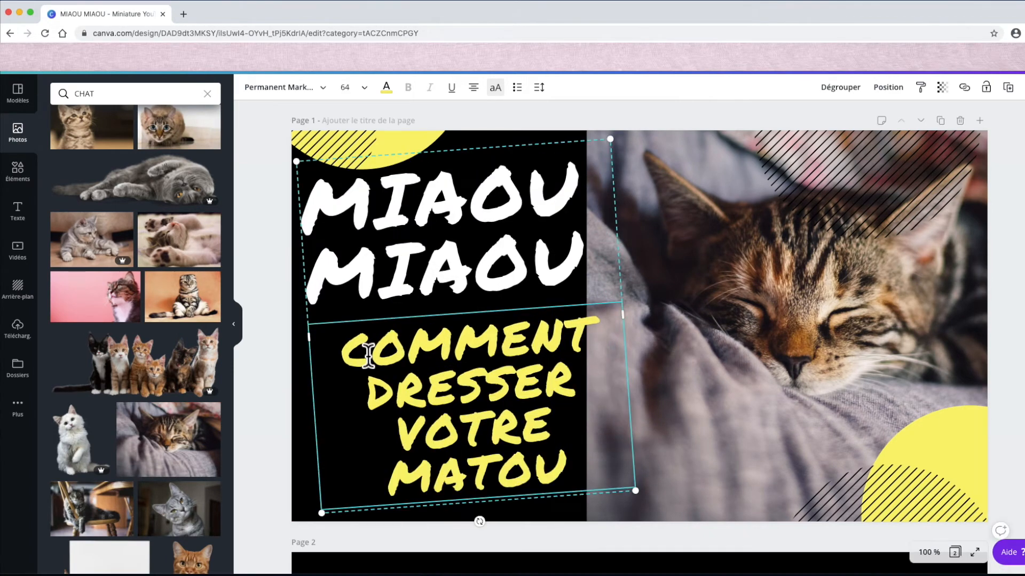
pyautogui.click(270, 379)
pyautogui.click(442, 412)
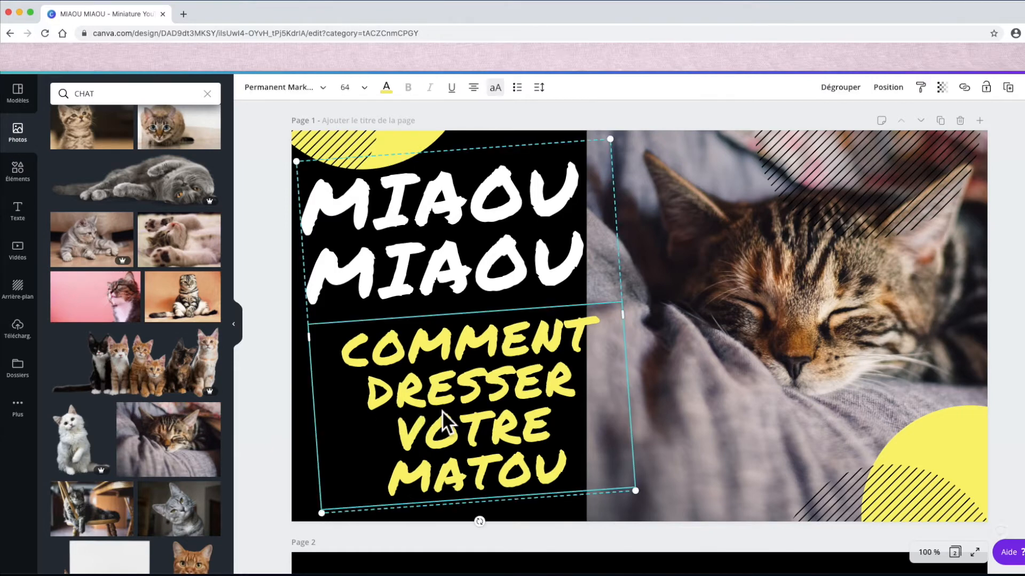
# - Insert line breaks after COMMENT and DRESSER in the subtitle, keeping it centred
pyautogui.doubleClick(517, 382)
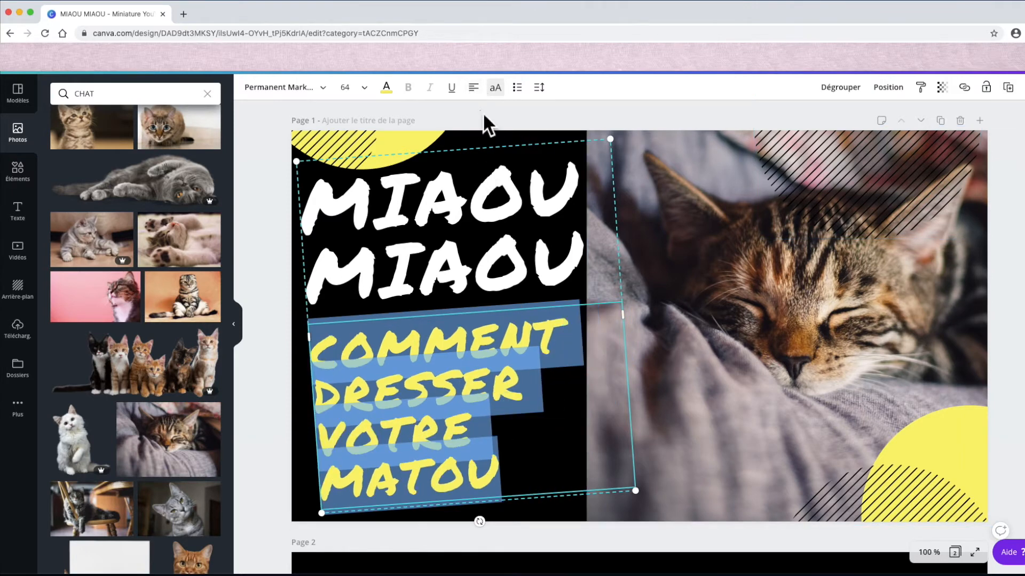
pyautogui.click(575, 452)
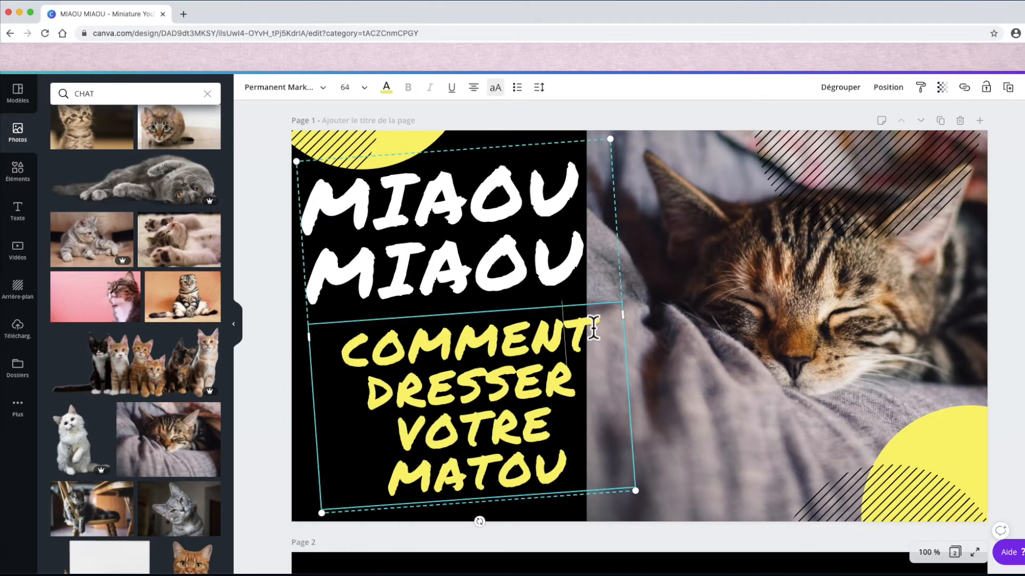
pyautogui.press('Right')
pyautogui.press('Return')
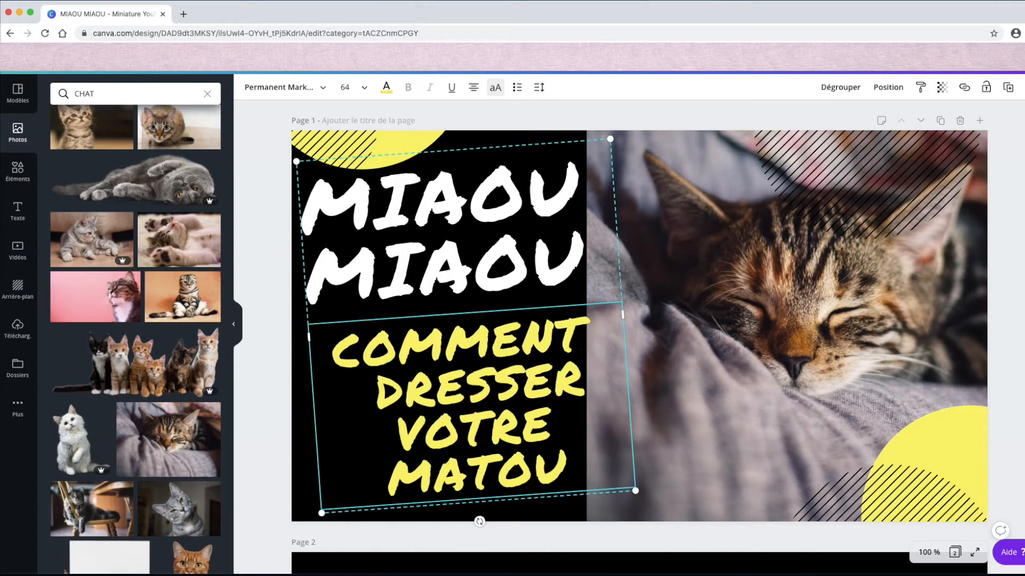
pyautogui.click(584, 380)
pyautogui.press('Return')
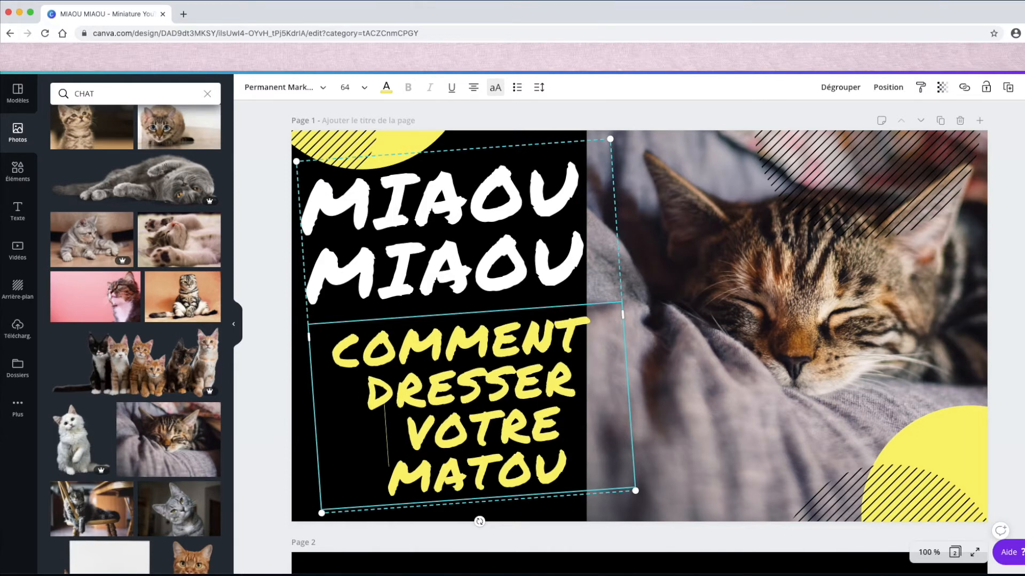
# - Break the subtitle after VOTRE and adjust the spaces around its lines to even out their placement on the black area
pyautogui.click(586, 348)
pyautogui.click(581, 382)
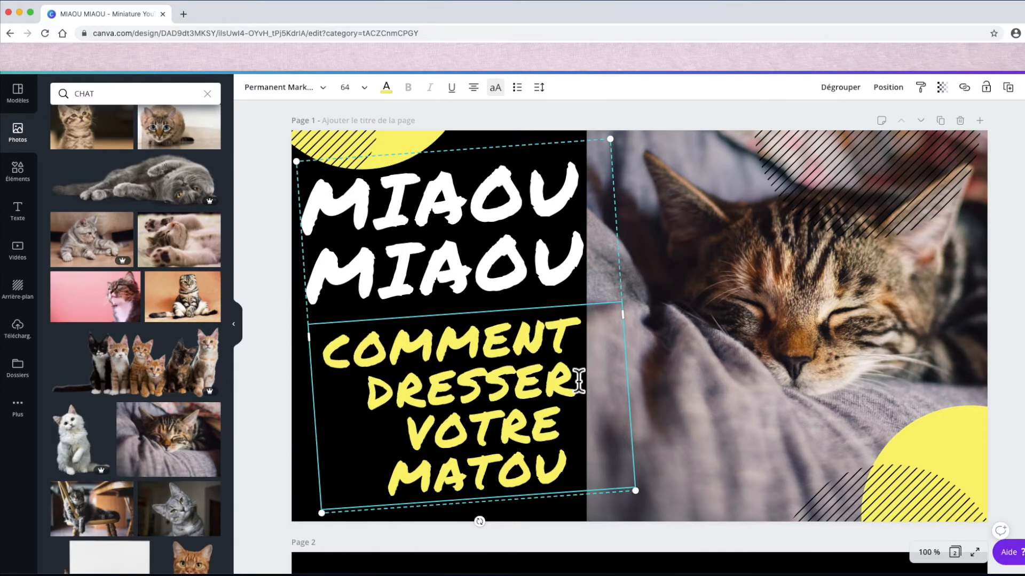
pyautogui.click(574, 418)
pyautogui.press('Return')
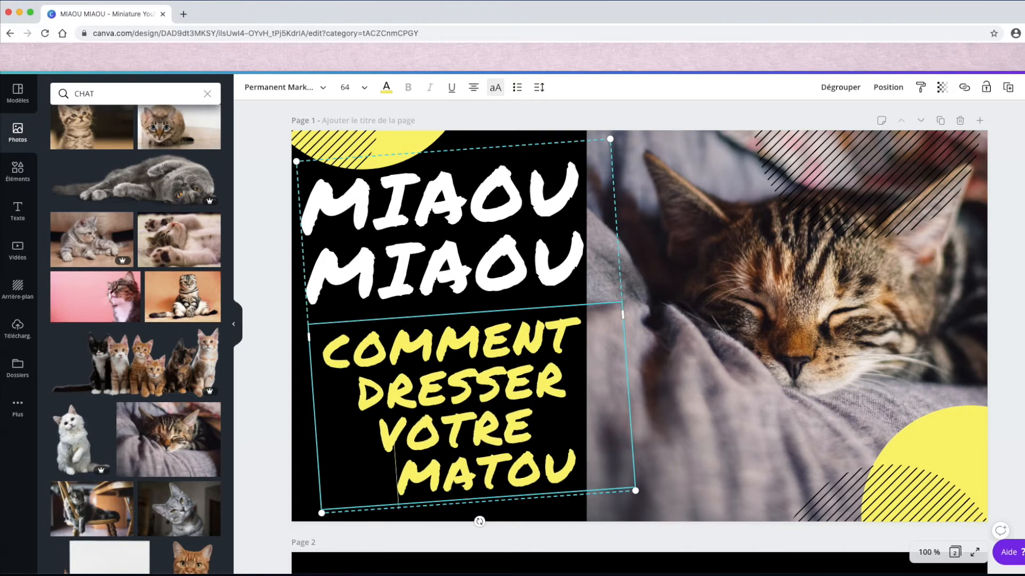
pyautogui.press('BackSpace')
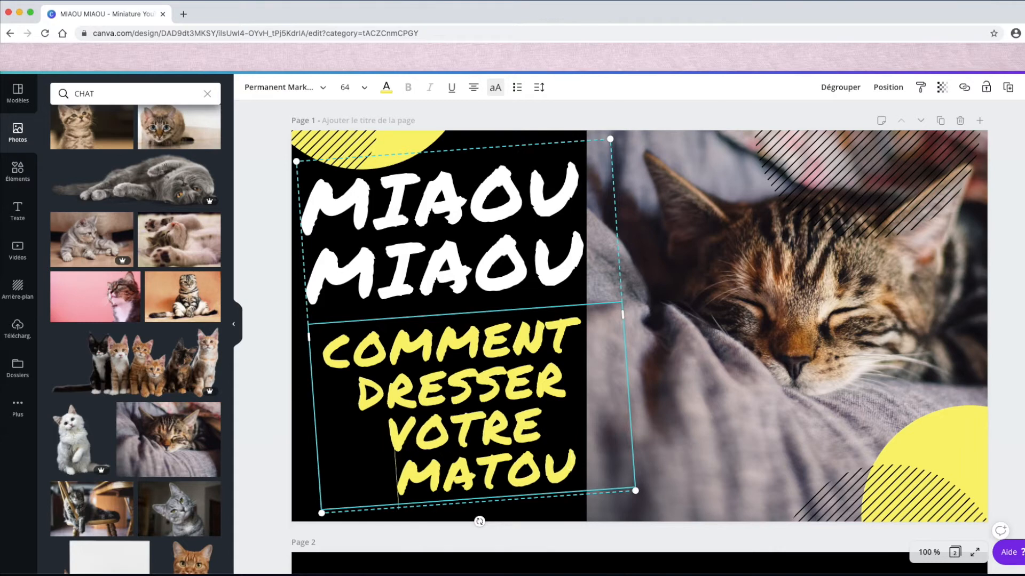
pyautogui.click(582, 478)
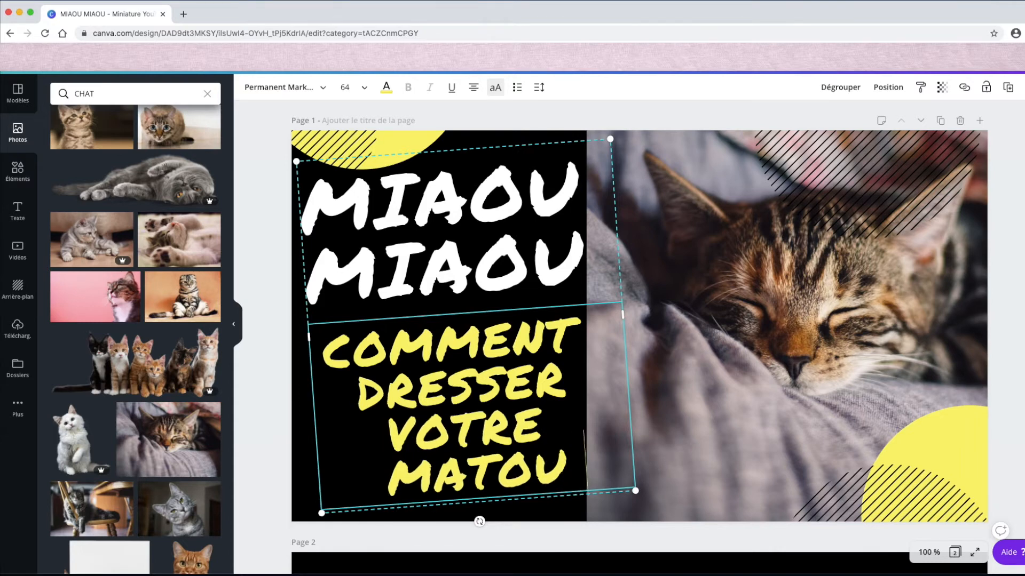
pyautogui.click(270, 371)
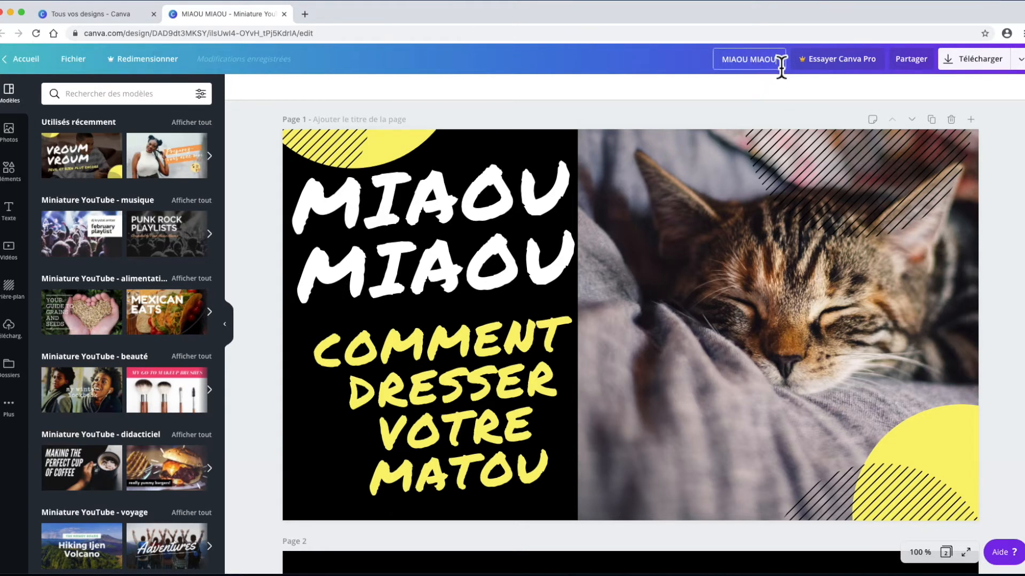
# - Rename the design as VIGNETTE MIAOU MIAOU
pyautogui.moveTo(782, 64); pyautogui.dragTo(711, 66)
pyautogui.write('VIGNETTE MIAOU MIAOU')
pyautogui.press('Return')
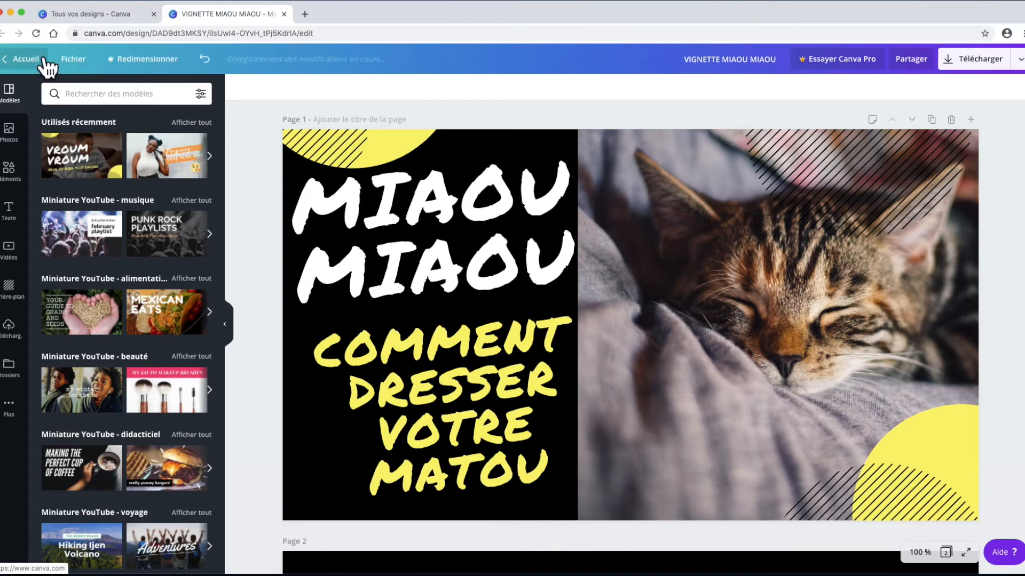
# - Look over the design's file options and open the resizing feature to view its Canva Pro offer
pyautogui.click(74, 61)
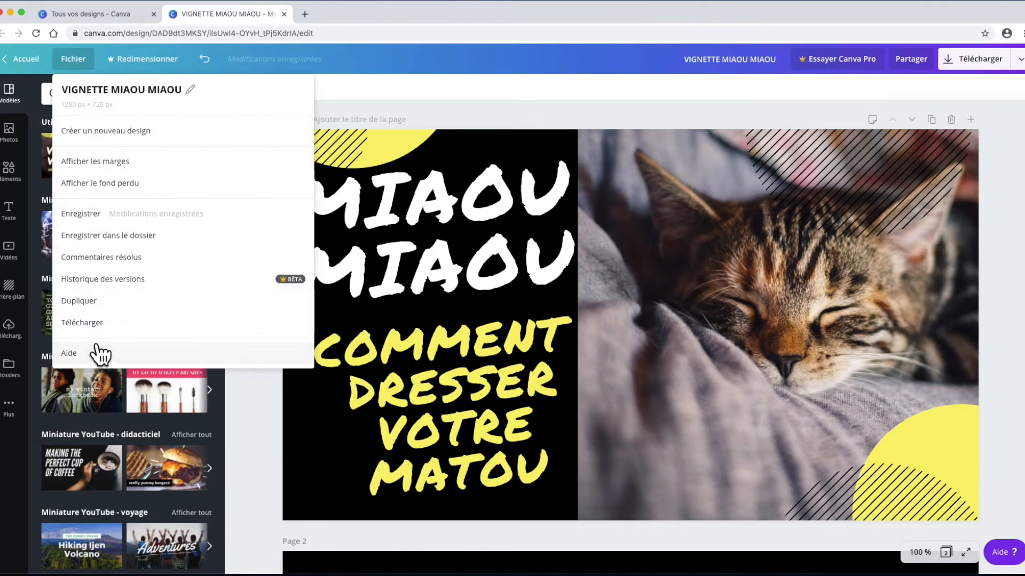
pyautogui.click(161, 63)
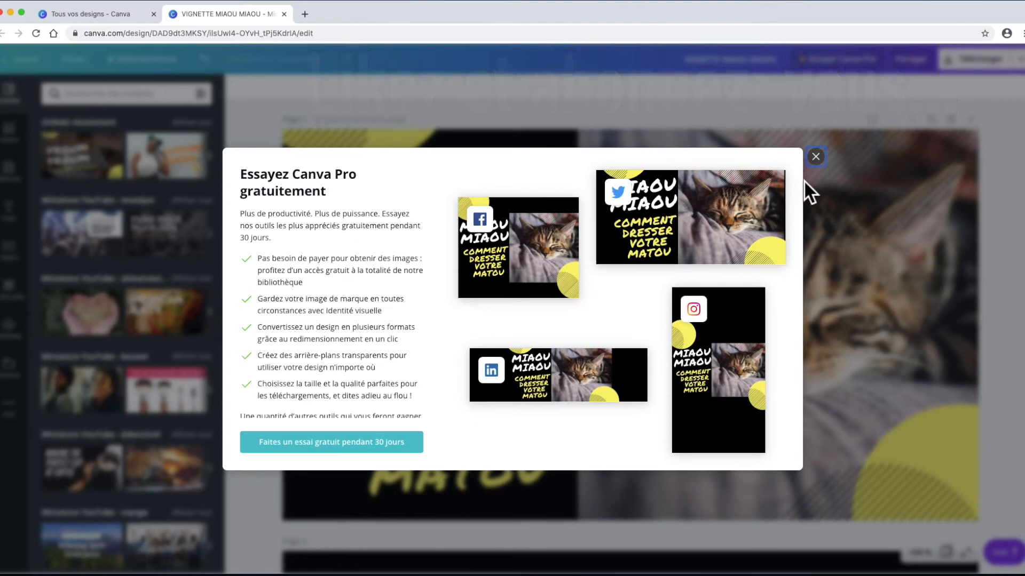
# - Dismiss the Canva Pro offer and view the design's sharing options
pyautogui.click(815, 156)
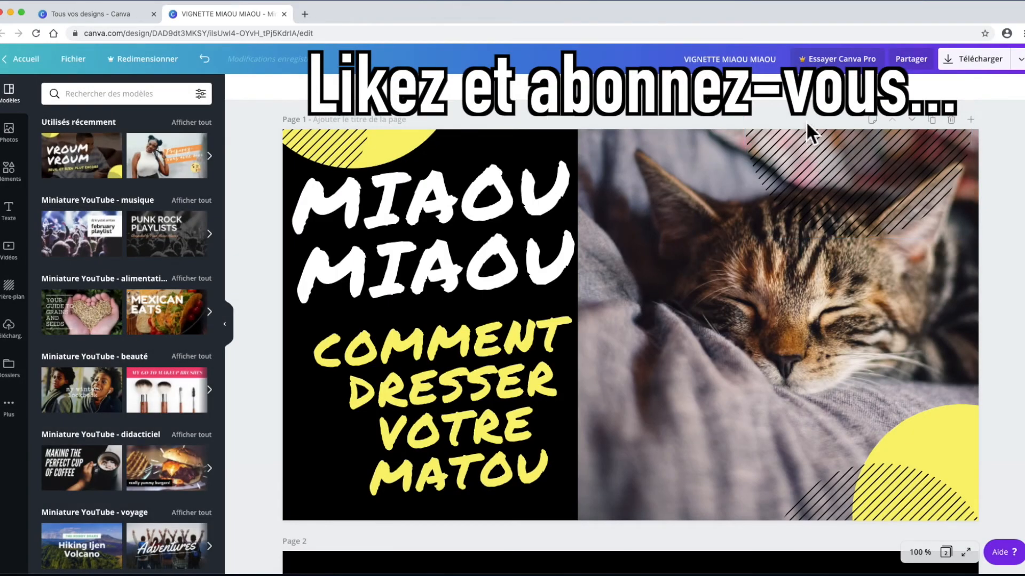
pyautogui.click(921, 61)
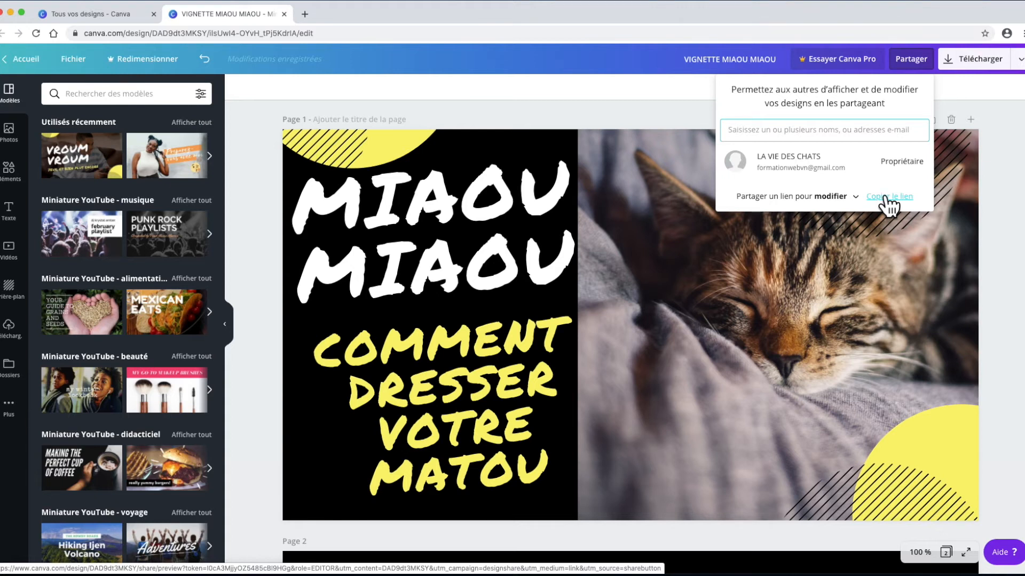
pyautogui.click(1019, 60)
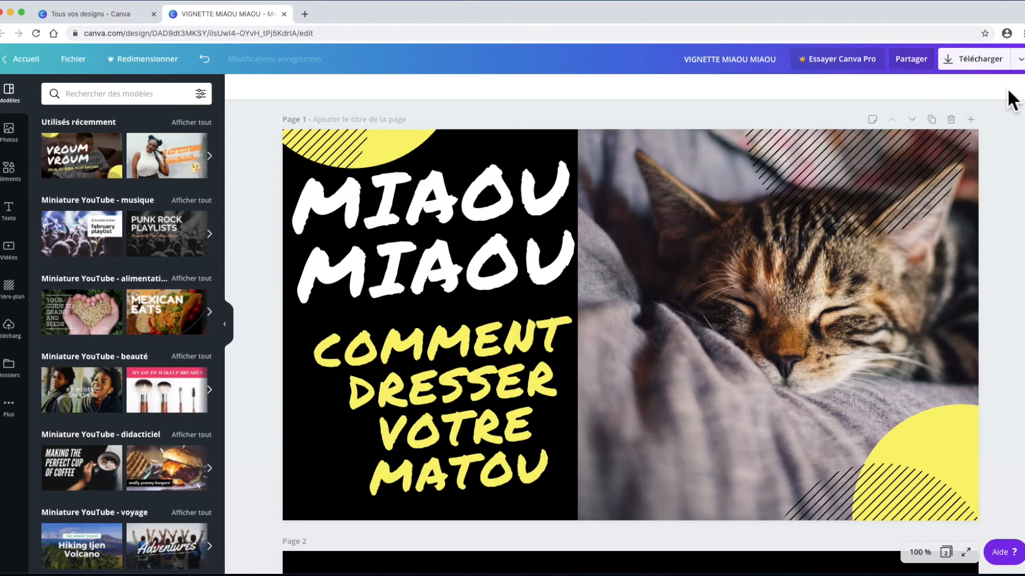
# - Open the design's download settings and set the file type to JPG
pyautogui.click(1020, 60)
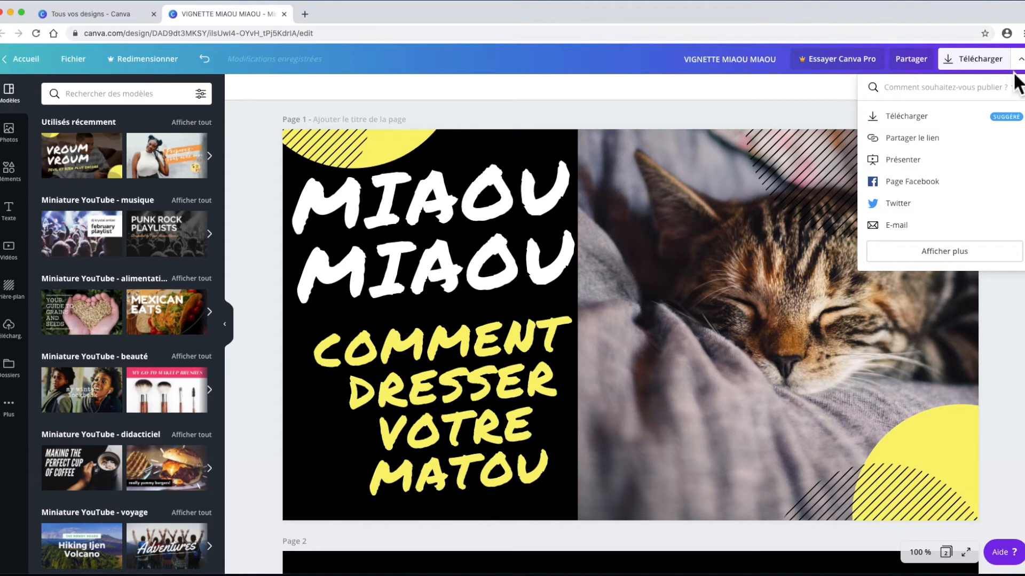
pyautogui.click(890, 122)
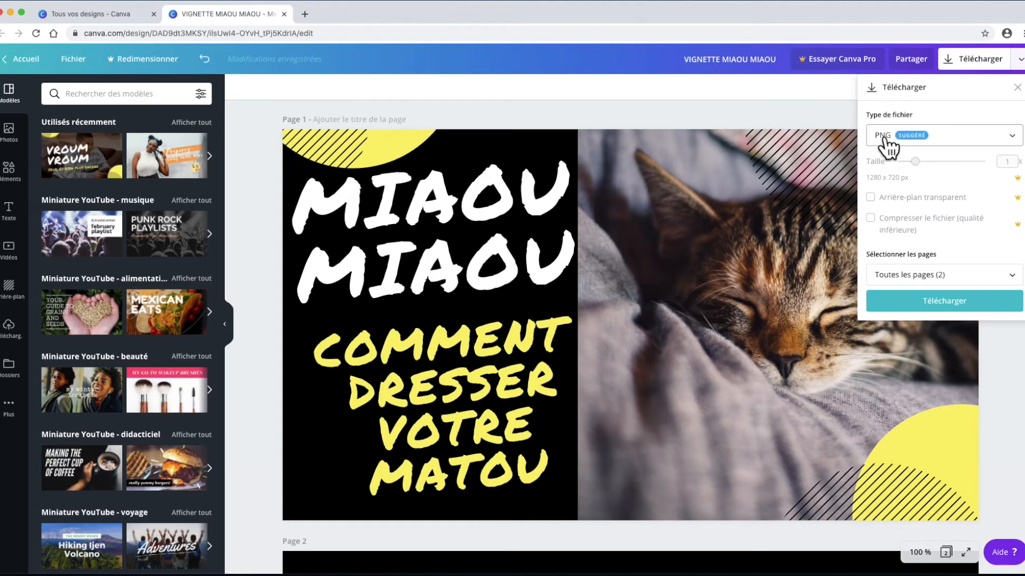
pyautogui.click(888, 144)
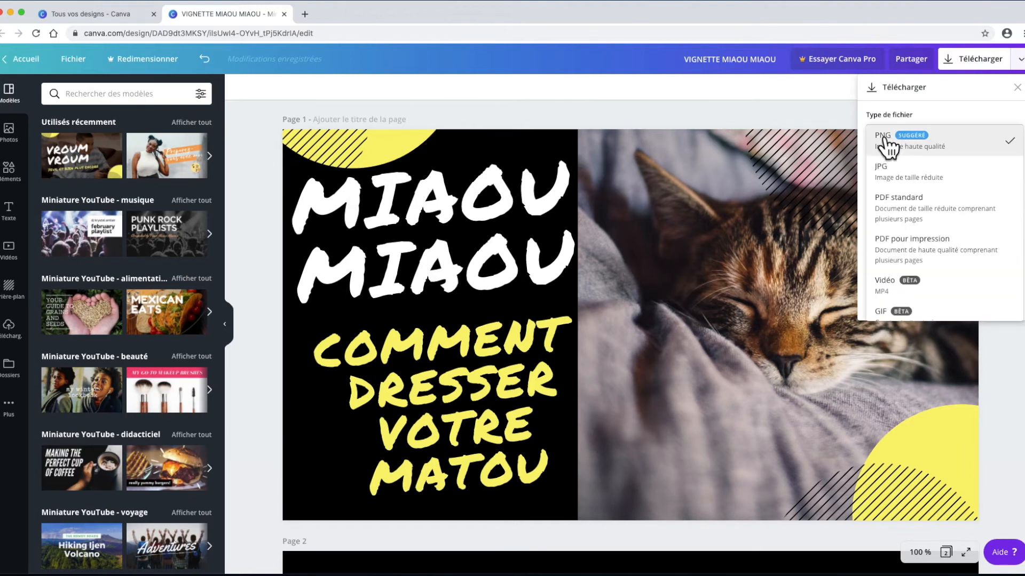
pyautogui.click(884, 179)
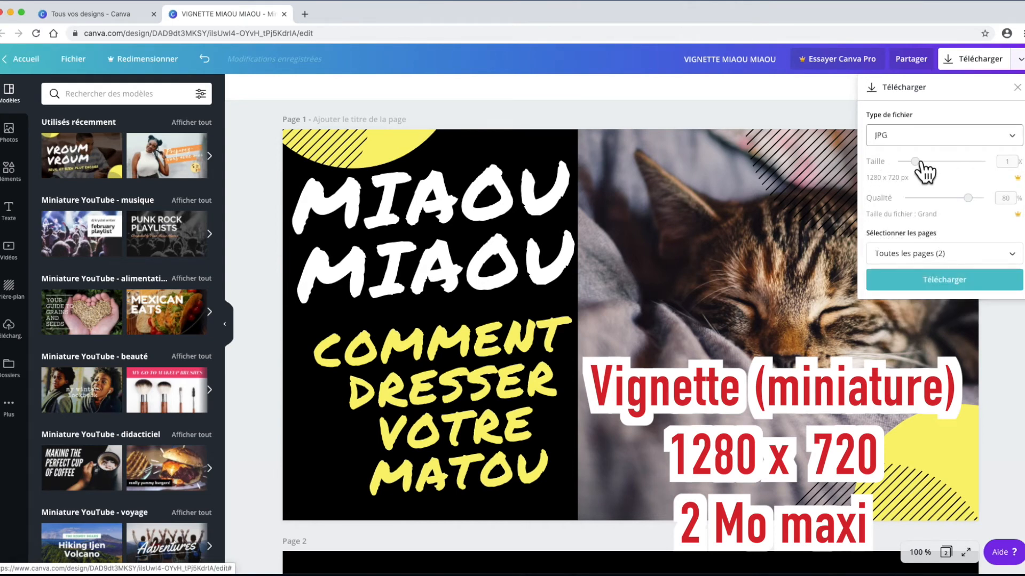
# - Restrict the export to Page 1, download the thumbnail and dismiss the Canva Pro trial offer
pyautogui.click(926, 256)
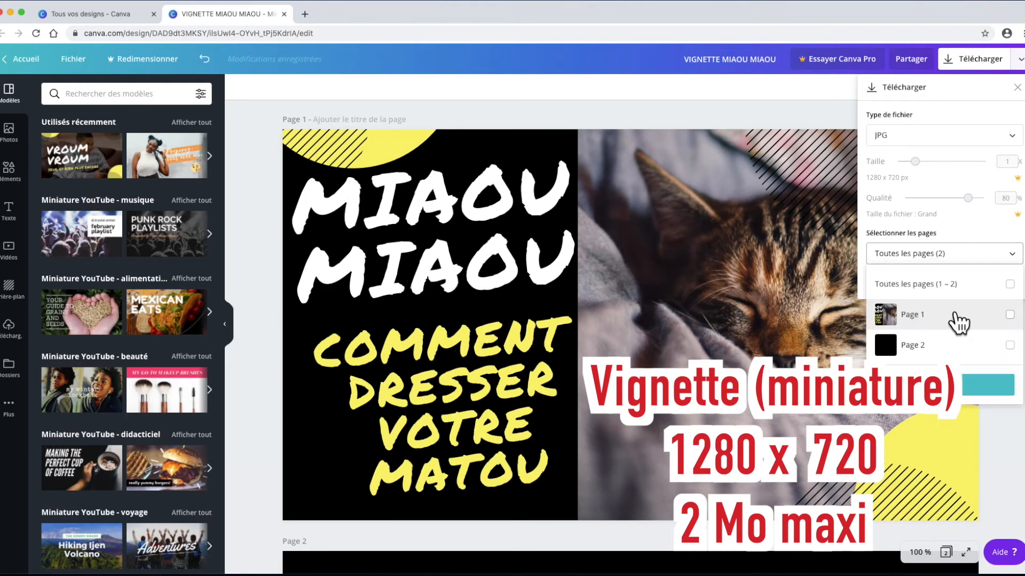
pyautogui.click(1010, 315)
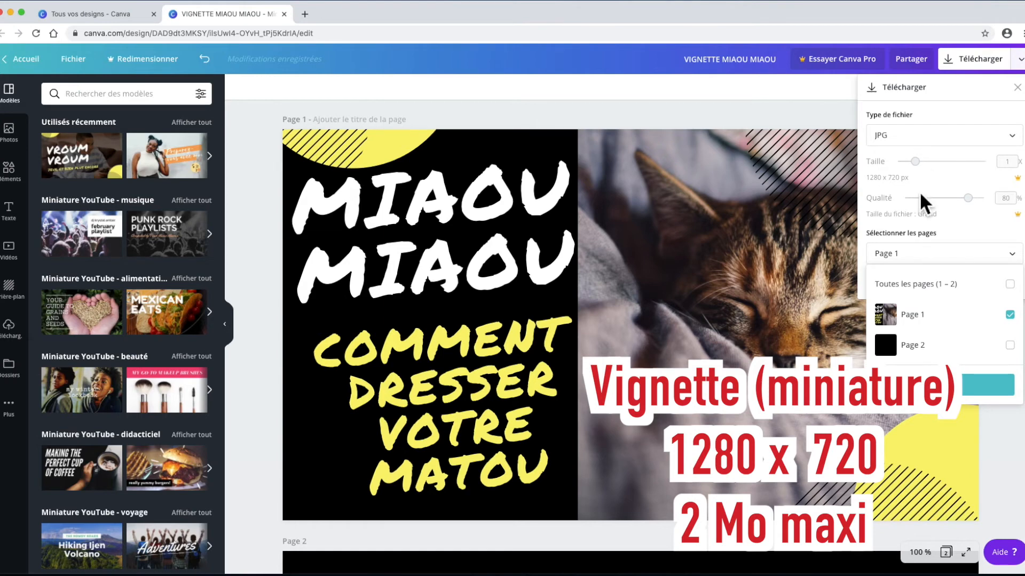
pyautogui.click(945, 385)
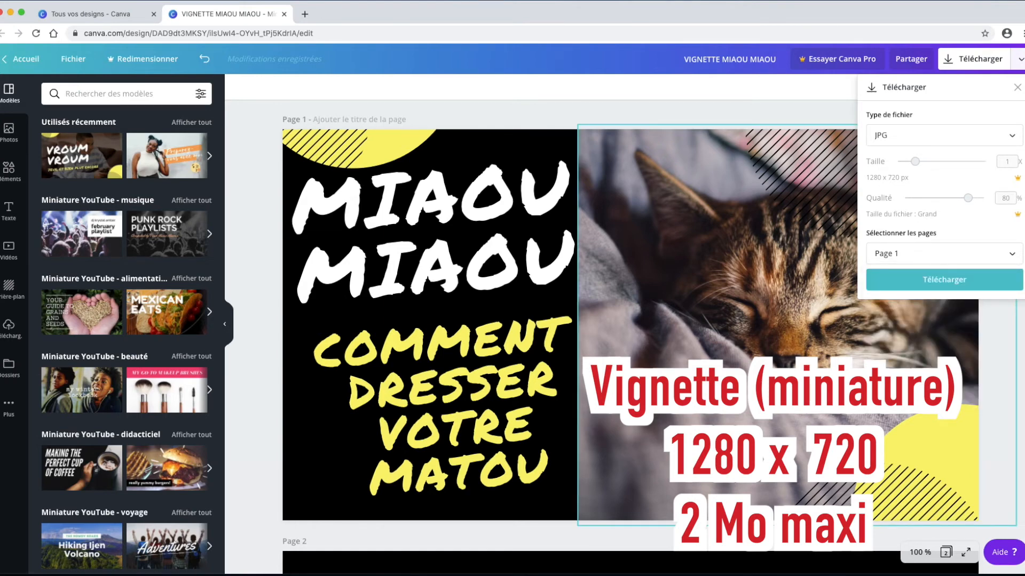
pyautogui.click(940, 281)
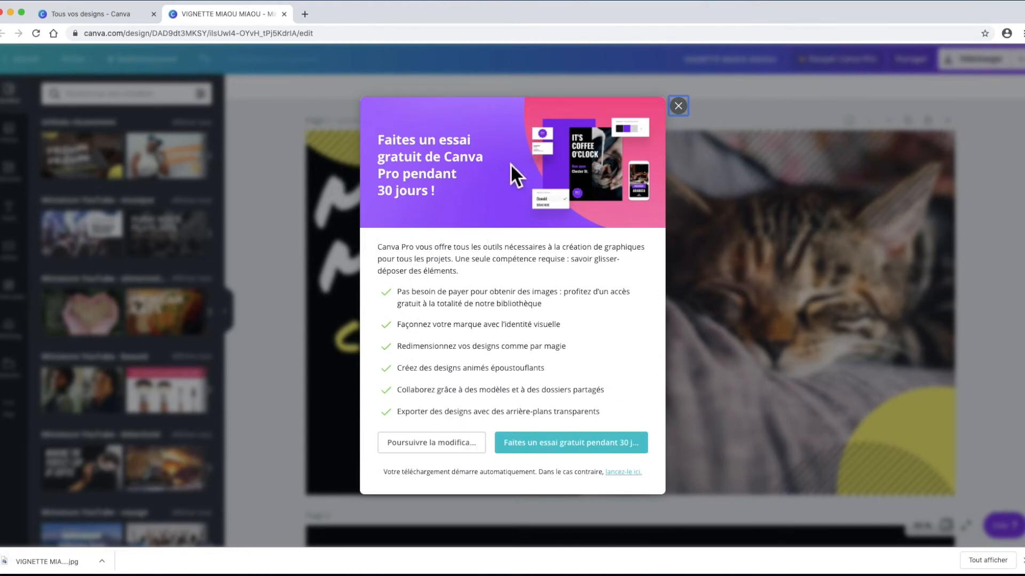
pyautogui.click(678, 105)
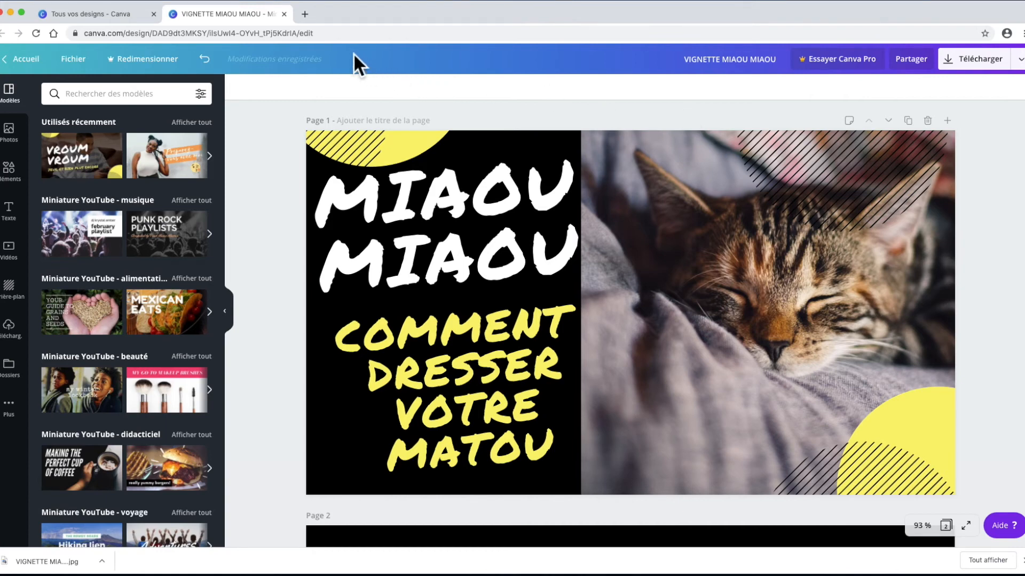
# - Open YouTube in a new browser tab from the Google apps
pyautogui.click(306, 14)
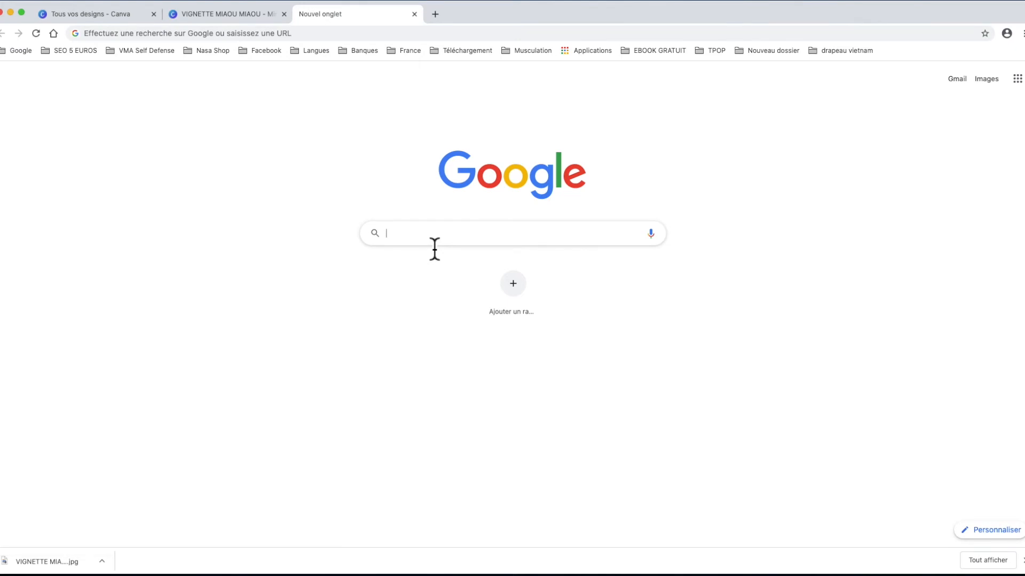
pyautogui.click(1017, 79)
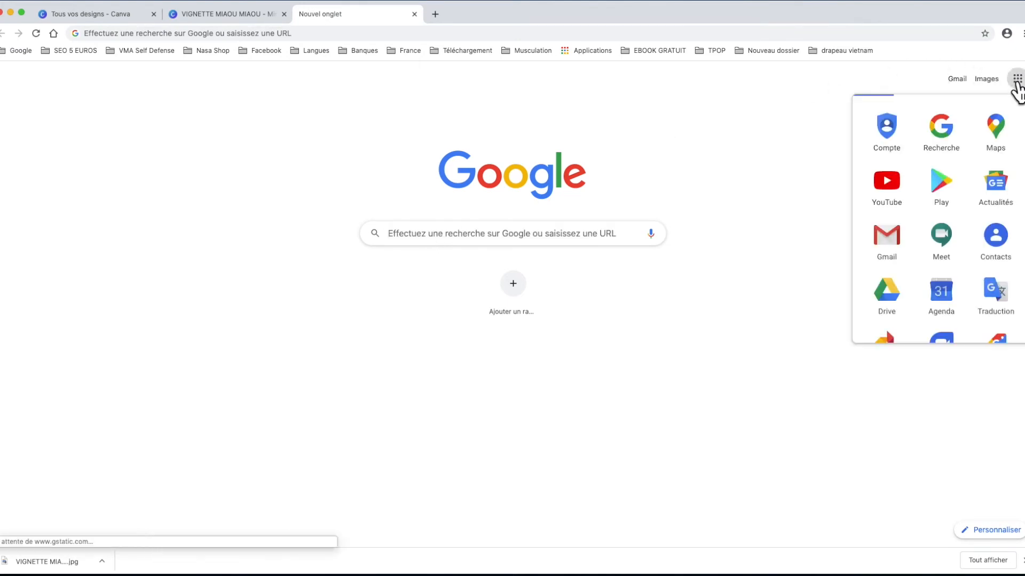
pyautogui.click(886, 184)
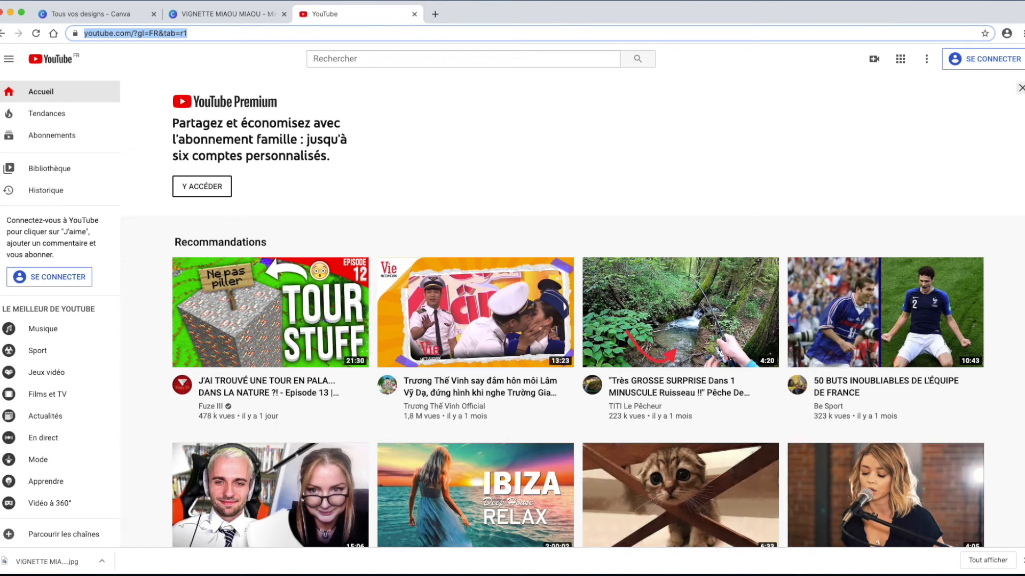
# - Sign in to YouTube with the La Vie des Chats account, entering the account password
pyautogui.click(985, 61)
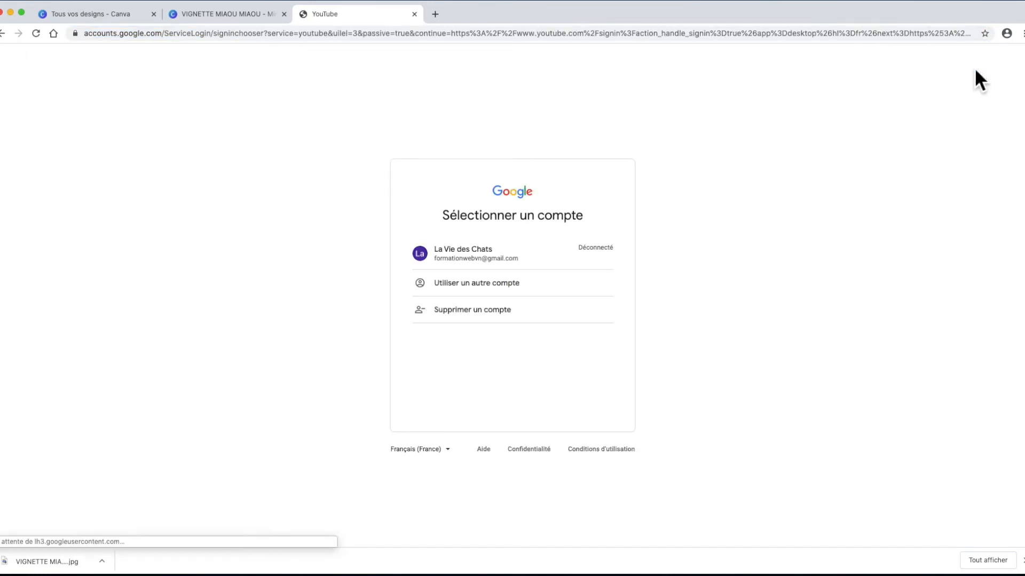
pyautogui.click(499, 254)
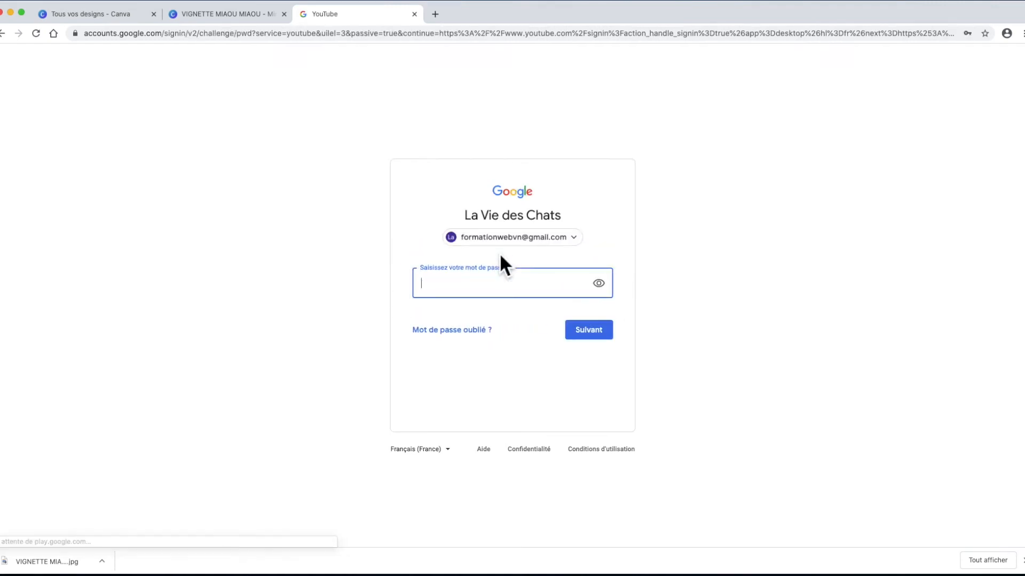
pyautogui.click(589, 331)
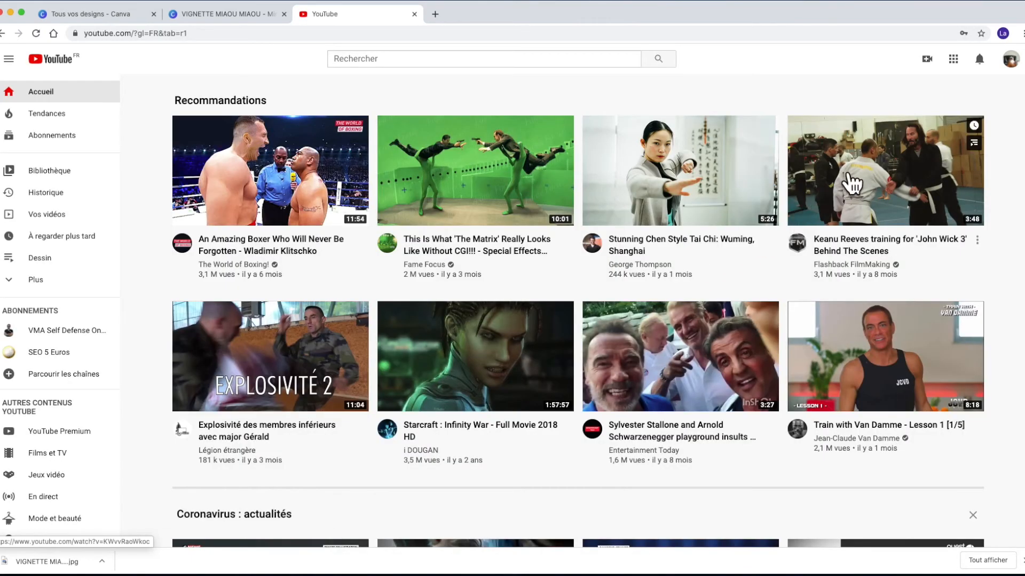
# - Go from the channel page to YouTube Studio's video list and open the details of the video Titre par defaut
pyautogui.click(1010, 60)
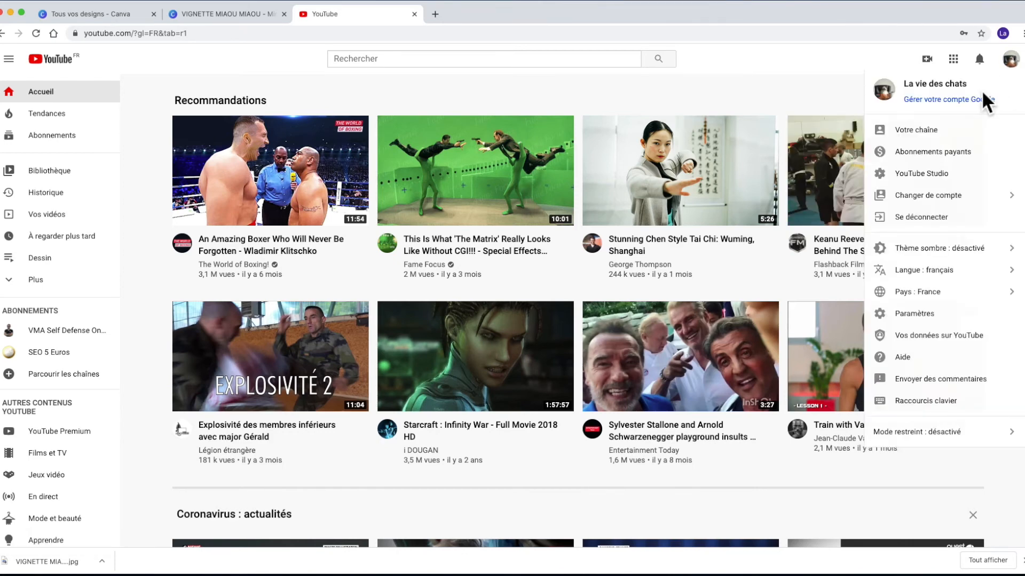
pyautogui.click(923, 133)
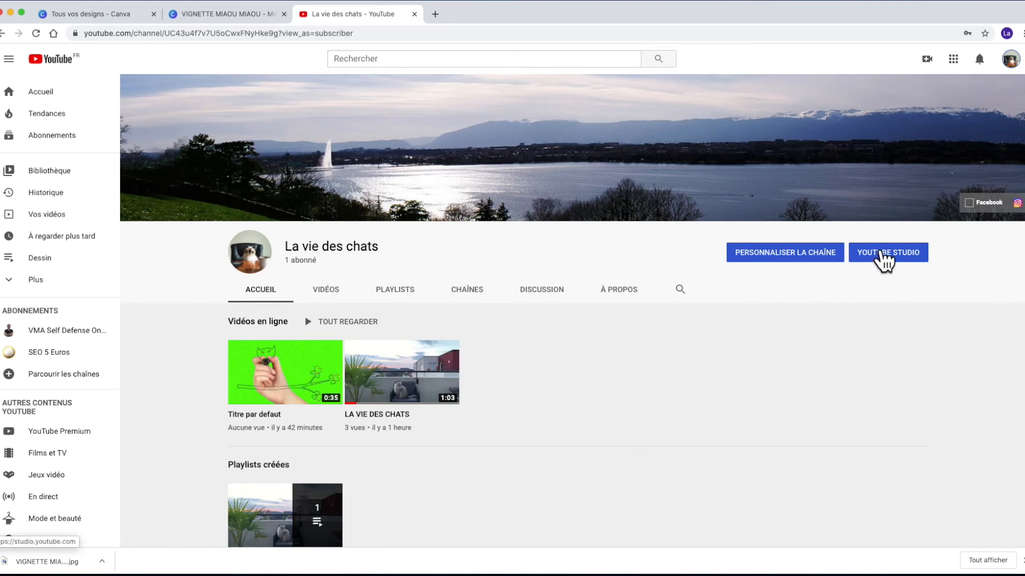
pyautogui.click(884, 261)
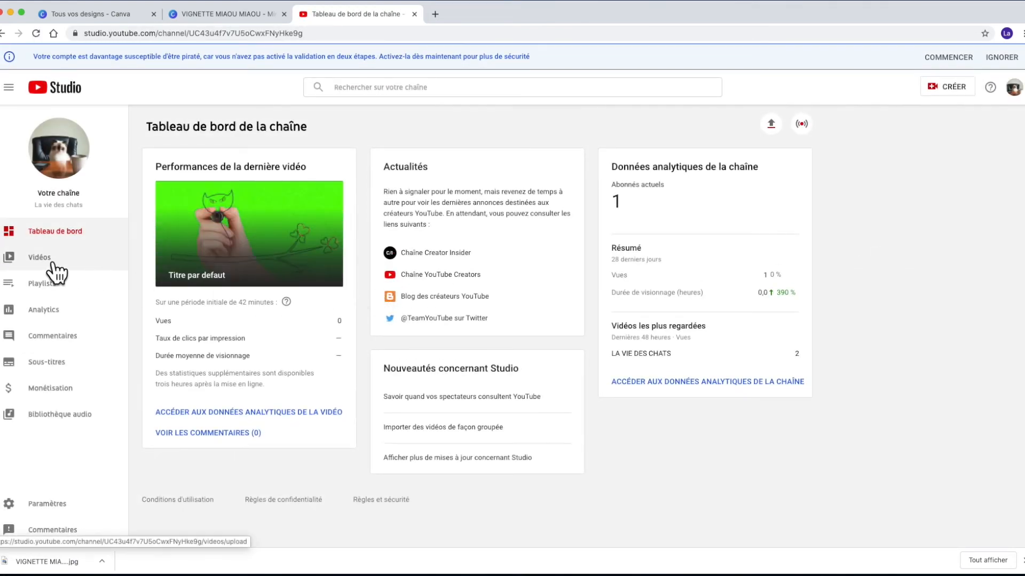
pyautogui.click(36, 257)
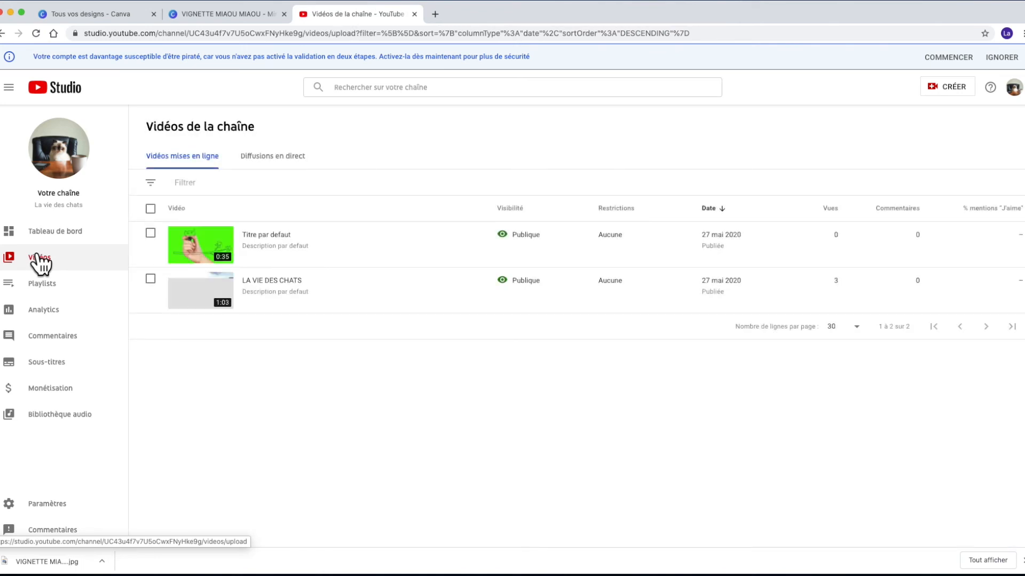
pyautogui.moveTo(224, 254)
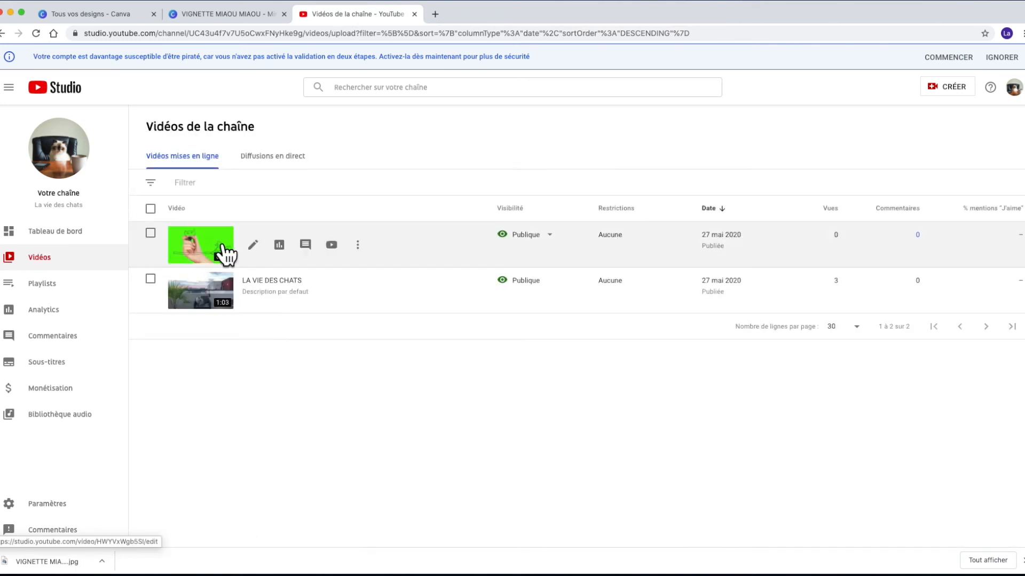
pyautogui.click(254, 245)
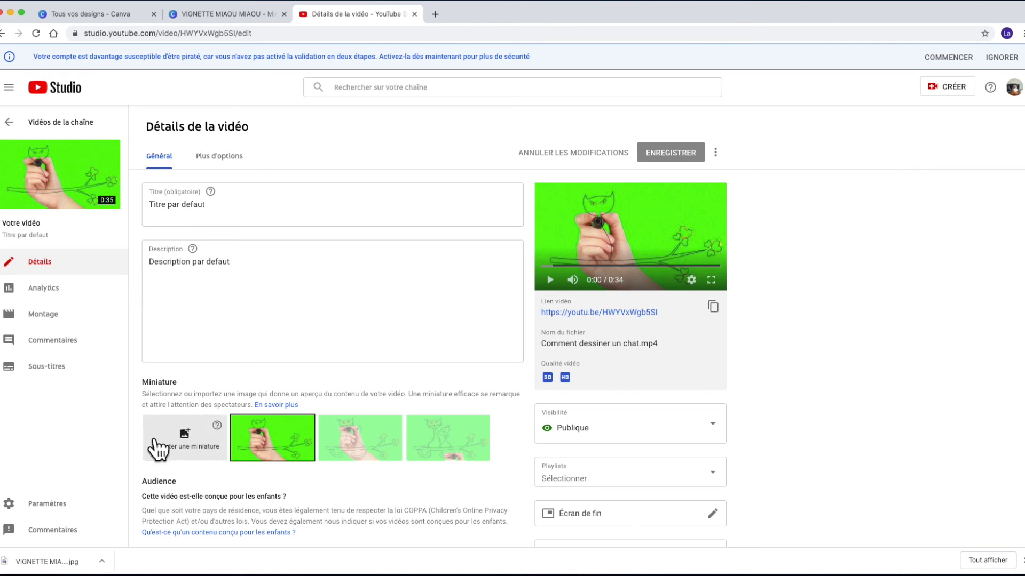
# - Import VIGNETTE MIAOU MIAOU.jpg from Téléchargements as the video's custom thumbnail, checking its file information, and save the video's changes
pyautogui.click(188, 437)
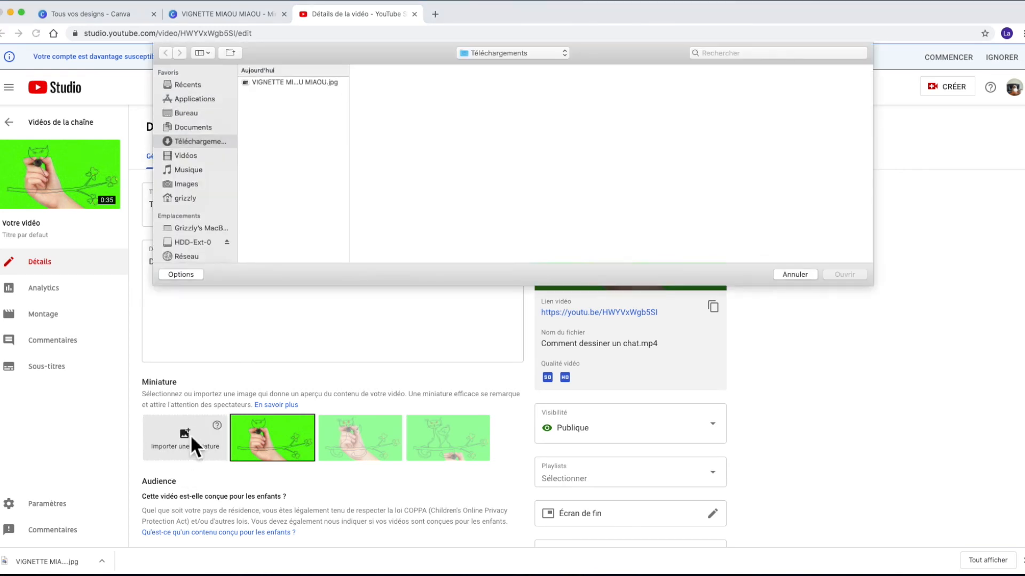
pyautogui.click(297, 86)
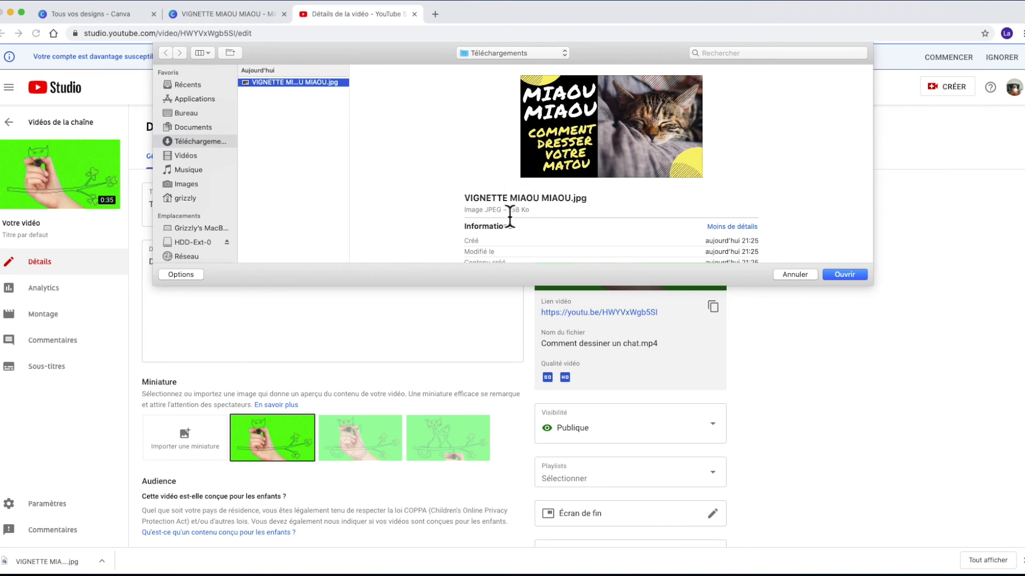
pyautogui.scroll(-4, 715, 220)
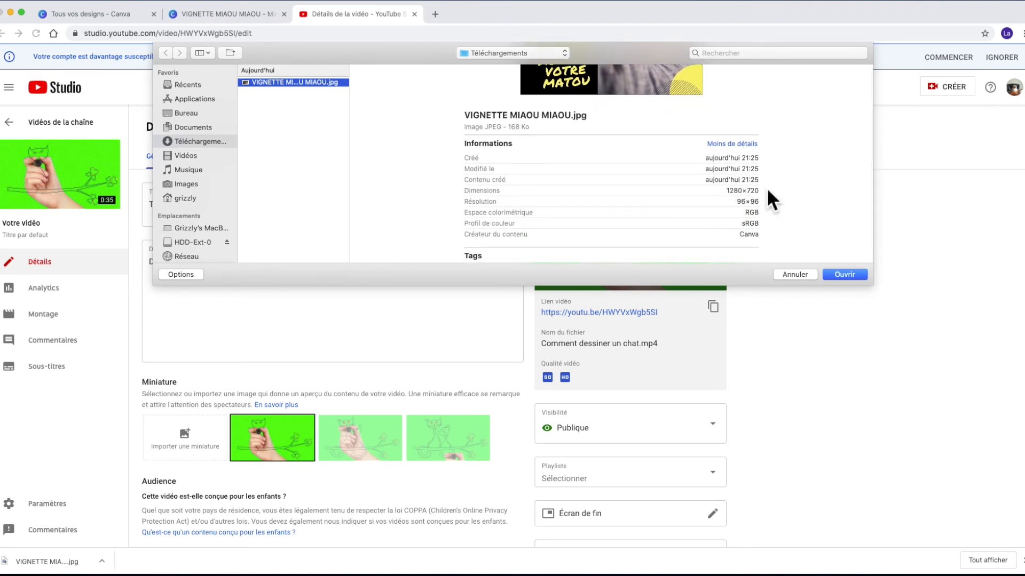
pyautogui.scroll(-2, 586, 233)
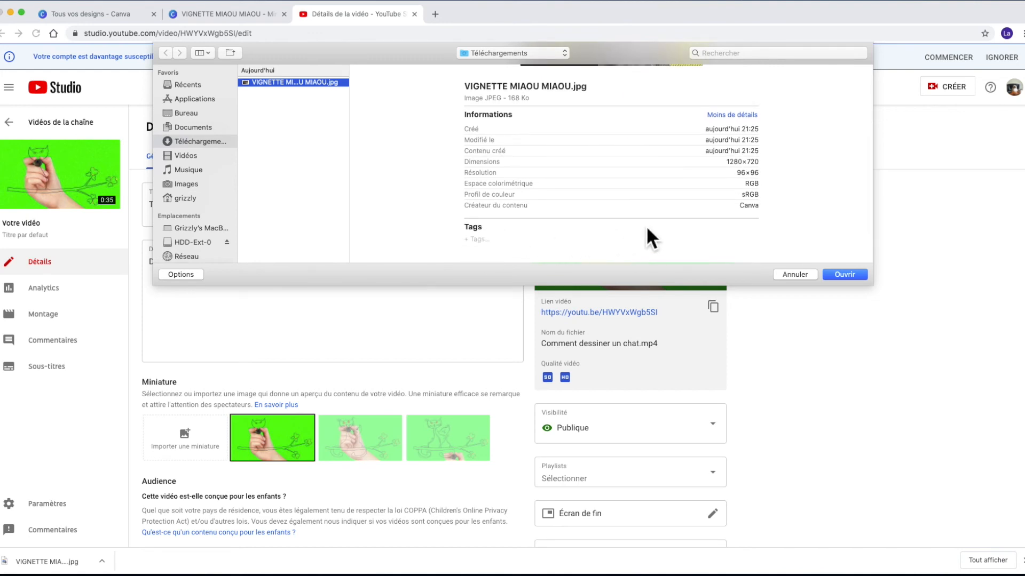
pyautogui.click(853, 276)
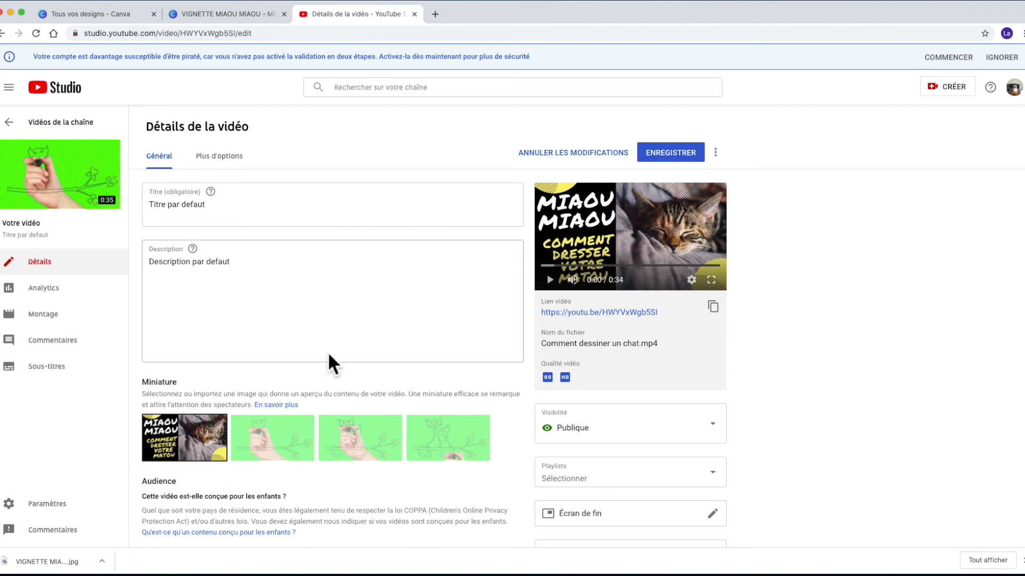
pyautogui.click(671, 153)
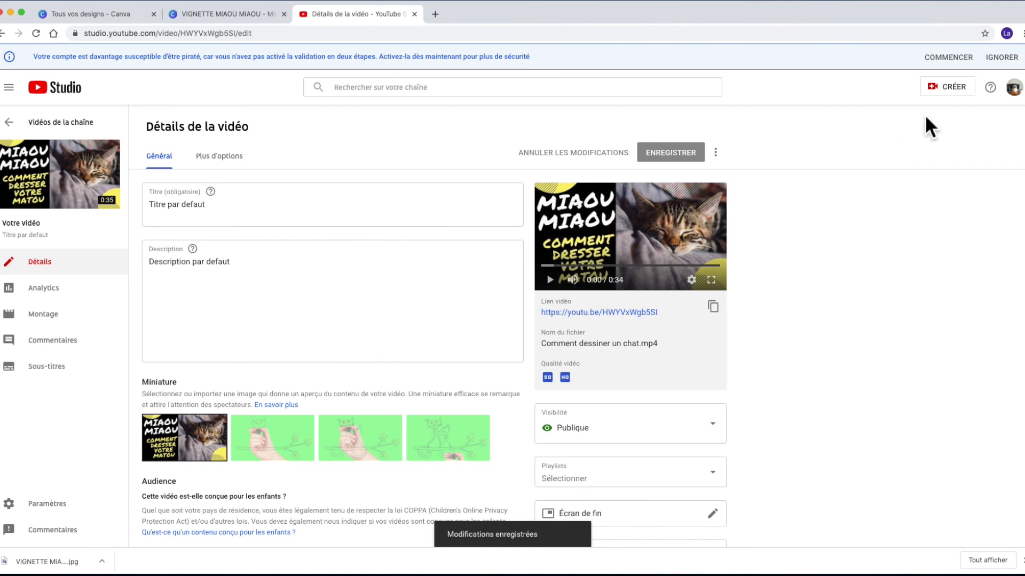
# - Return to the channel page and check the thumbnail among the uploaded videos and playlists
pyautogui.click(1013, 87)
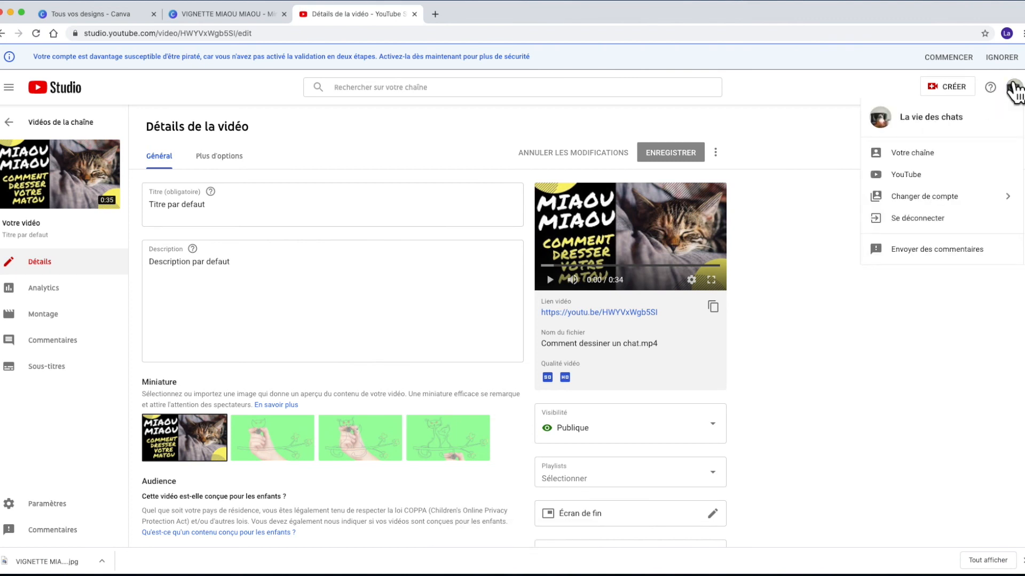
pyautogui.click(906, 154)
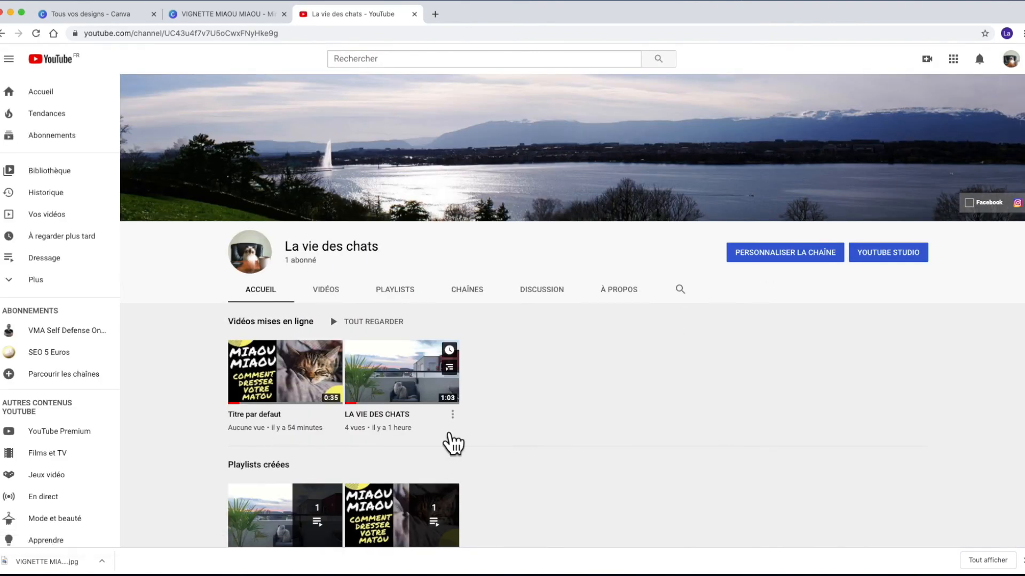
pyautogui.scroll(-3, 493, 429)
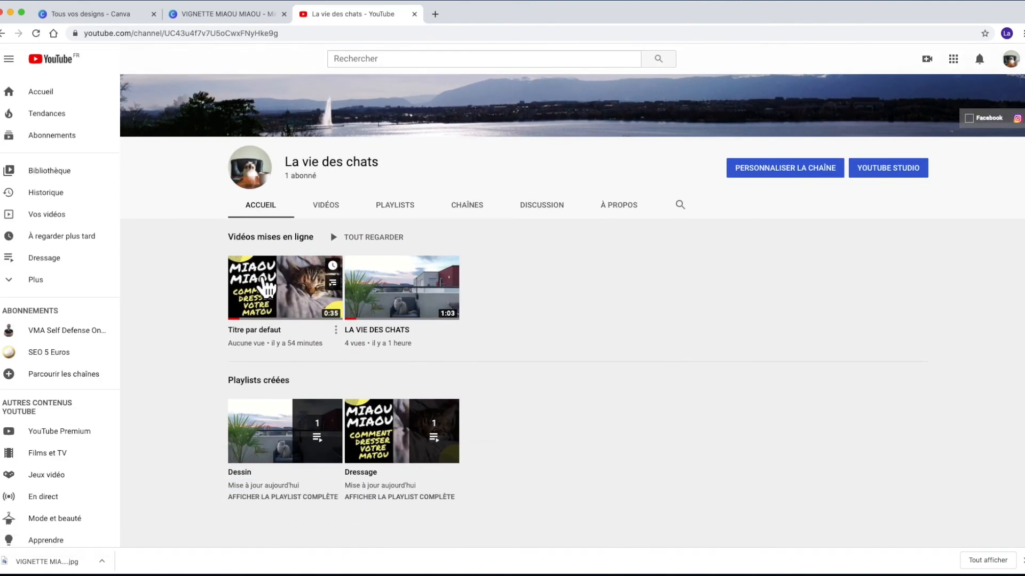